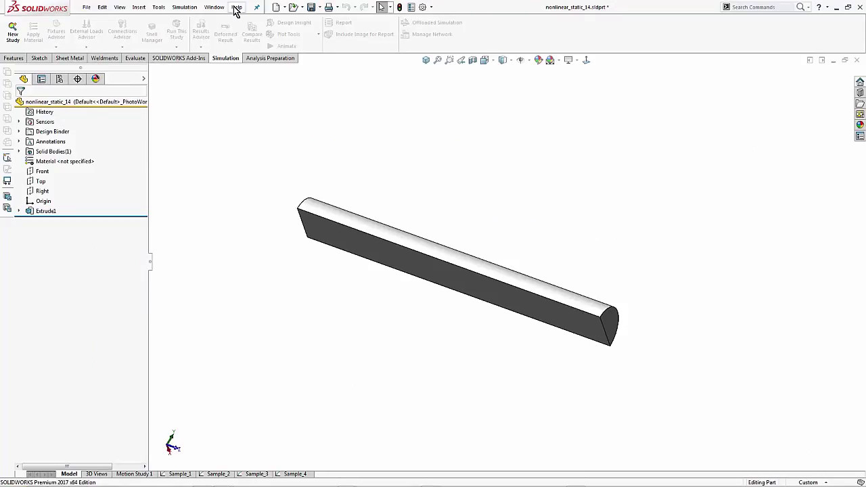
Step: Open the SOLIDWORKS Simulation Verification Problems help from the Help menu
{"action": "left_click", "coordinate": [236, 7]}
{"action": "mouse_move", "coordinate": [274, 43]}
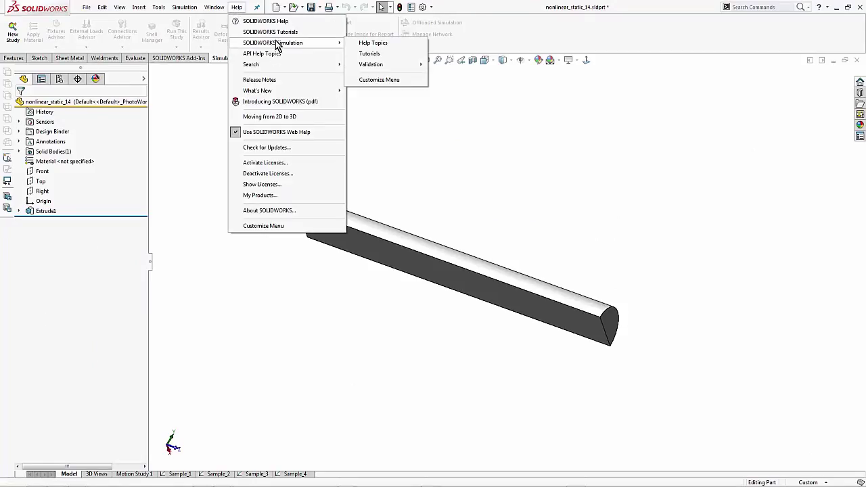
{"action": "mouse_move", "coordinate": [408, 65]}
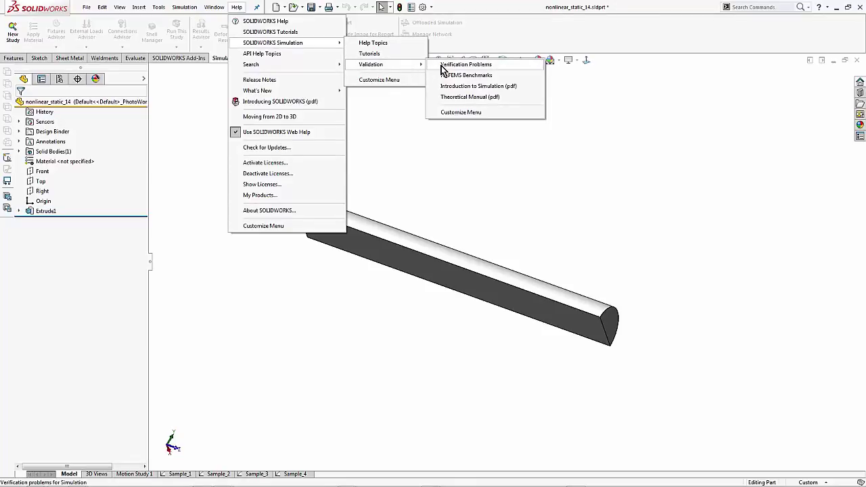
{"action": "left_click", "coordinate": [466, 65]}
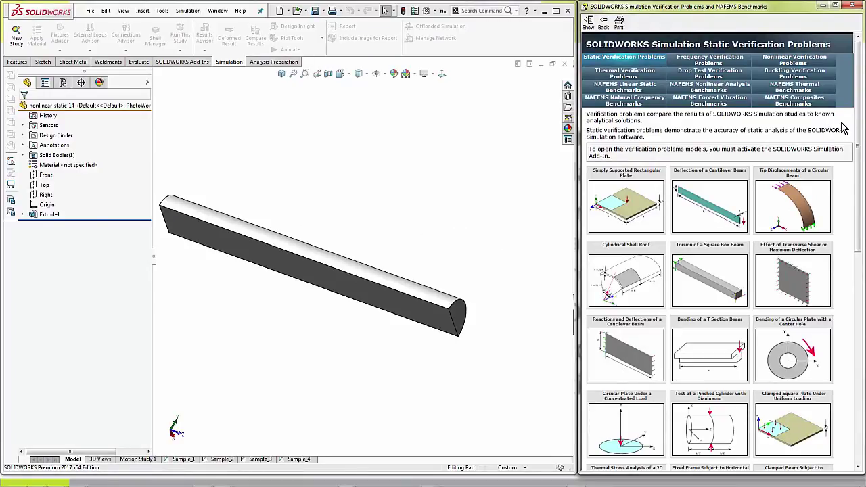
Step: Review the Nonlinear 'Three-Point Bending of a Nitinol Wire' example, then close the help window
{"action": "scroll", "coordinate": [844, 129], "scroll_direction": "down", "scroll_amount": 10}
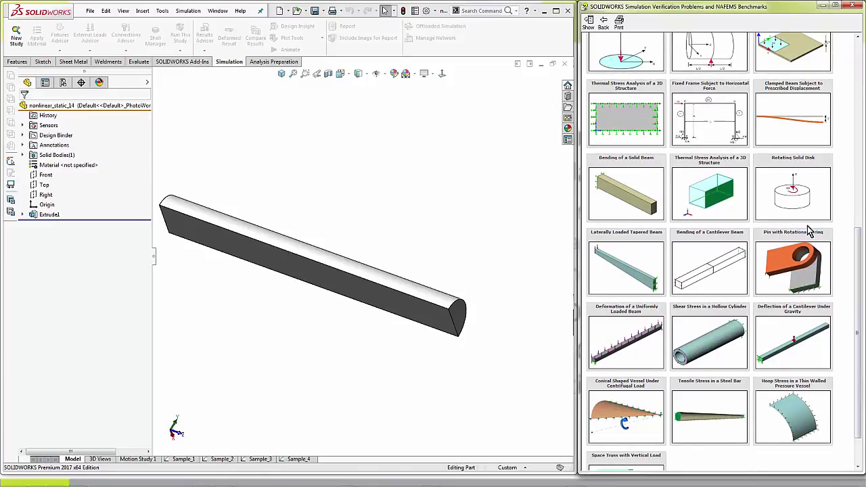
{"action": "scroll", "coordinate": [809, 223], "scroll_direction": "up", "scroll_amount": 10}
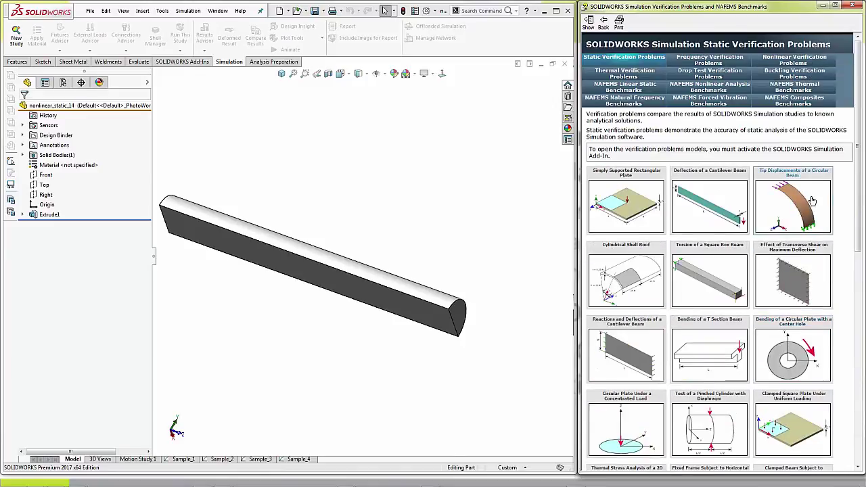
{"action": "left_click", "coordinate": [815, 61]}
{"action": "scroll", "coordinate": [778, 294], "scroll_direction": "down", "scroll_amount": 10}
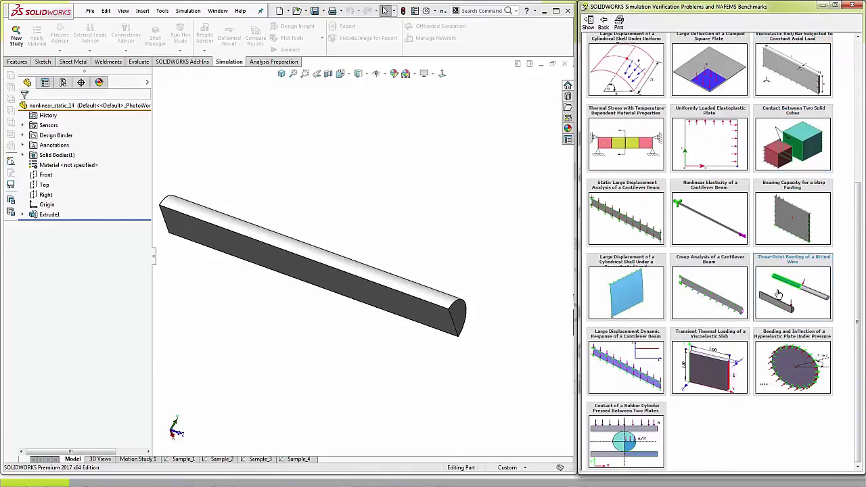
{"action": "left_click", "coordinate": [778, 294]}
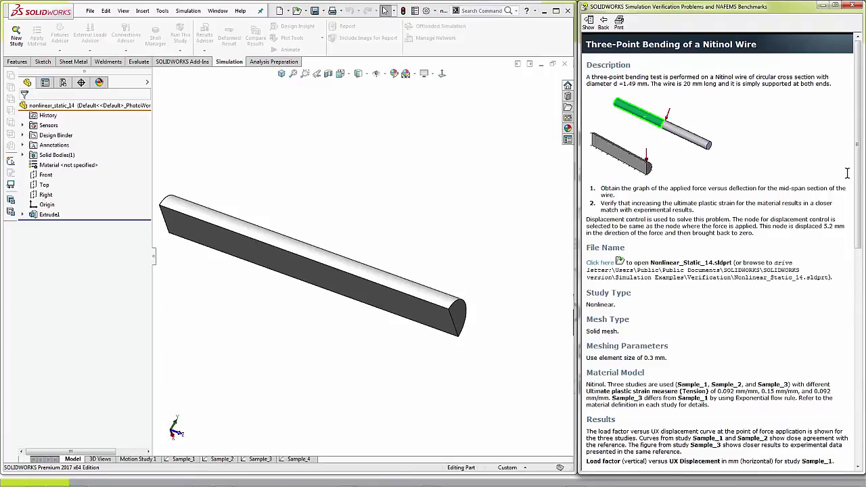
{"action": "left_click_drag", "start_coordinate": [858, 171], "coordinate": [861, 274]}
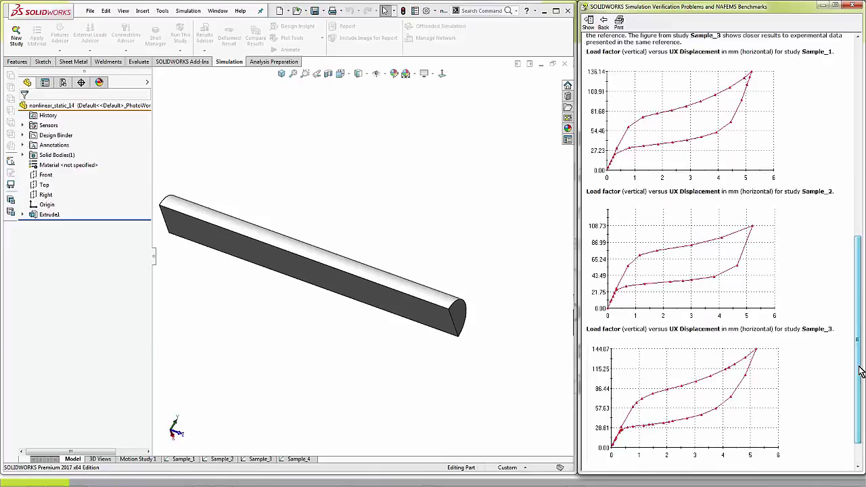
{"action": "left_click_drag", "start_coordinate": [861, 370], "coordinate": [857, 391]}
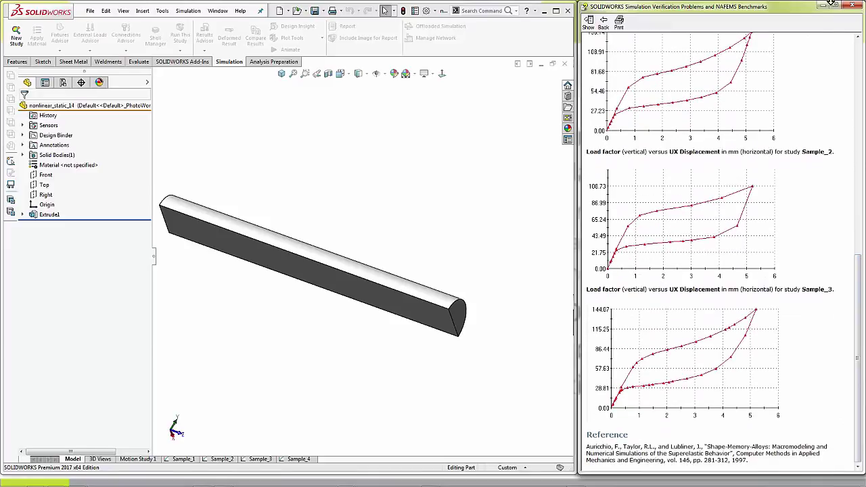
{"action": "left_click", "coordinate": [852, 5]}
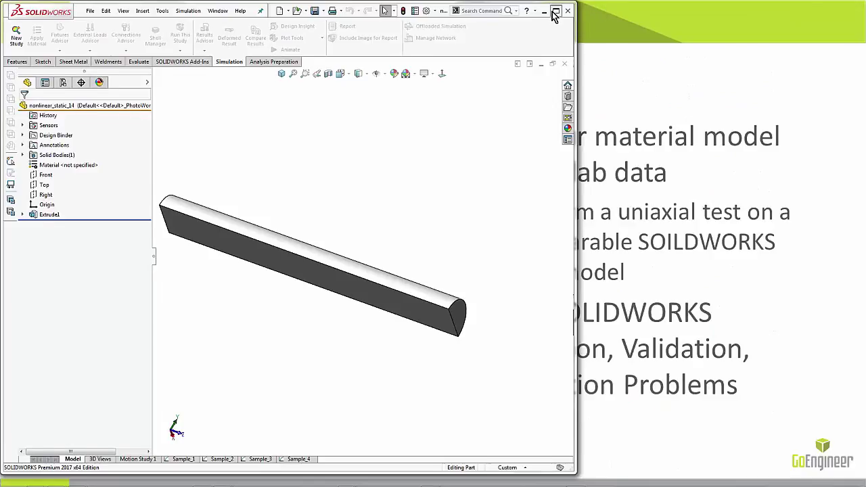
Step: Maximize SOLIDWORKS, then orbit the half-round bar and select its long flat face and both end faces
{"action": "left_click", "coordinate": [554, 12]}
{"action": "scroll", "coordinate": [493, 249], "scroll_direction": "down", "scroll_amount": 2}
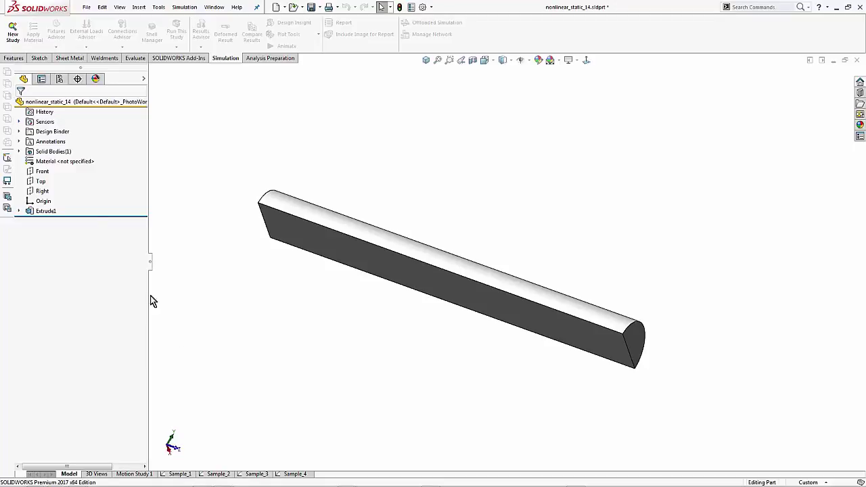
{"action": "middle_click_drag", "start_coordinate": [309, 463], "coordinate": [426, 405]}
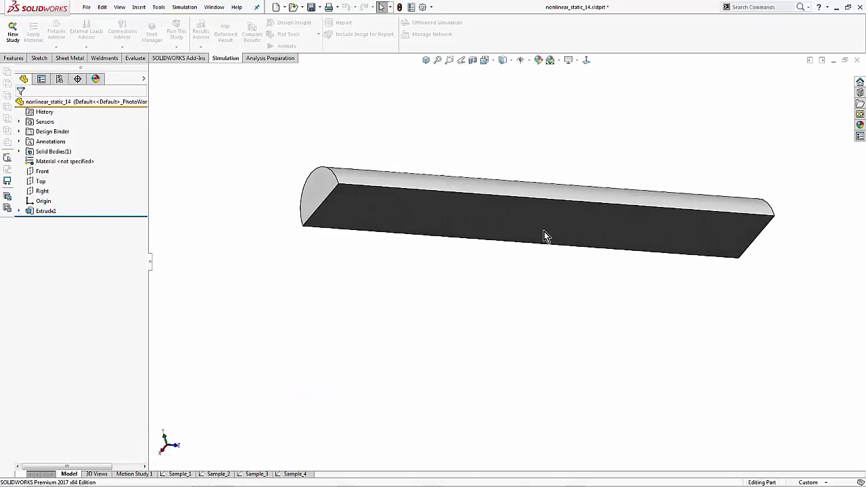
{"action": "left_click", "coordinate": [544, 231]}
{"action": "middle_click_drag", "start_coordinate": [727, 357], "coordinate": [693, 326]}
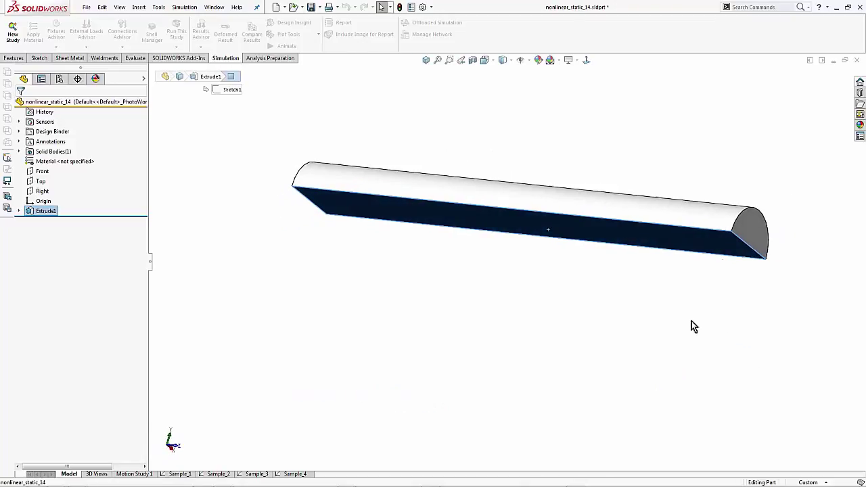
{"action": "left_click", "coordinate": [748, 232]}
{"action": "middle_click_drag", "start_coordinate": [426, 263], "coordinate": [444, 315]}
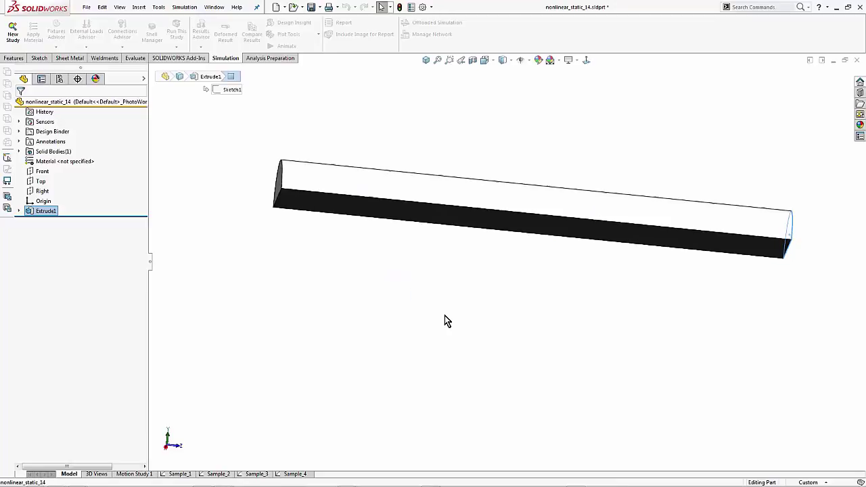
{"action": "left_click", "coordinate": [278, 184]}
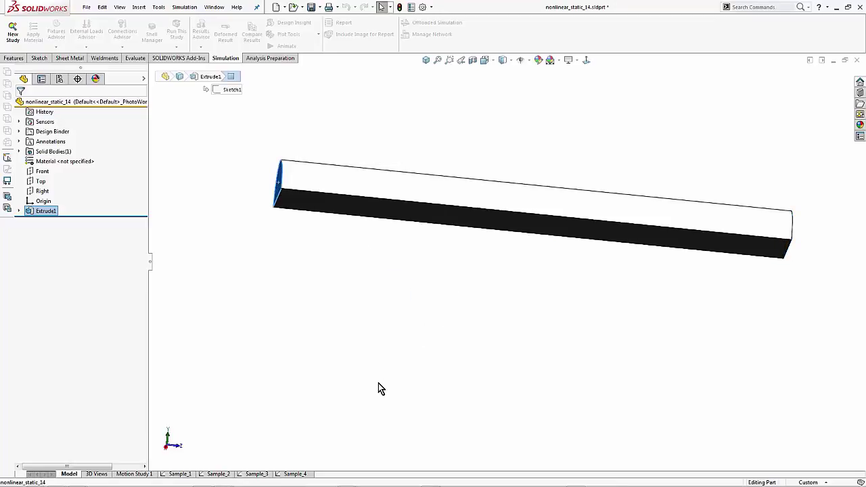
{"action": "left_click", "coordinate": [298, 475]}
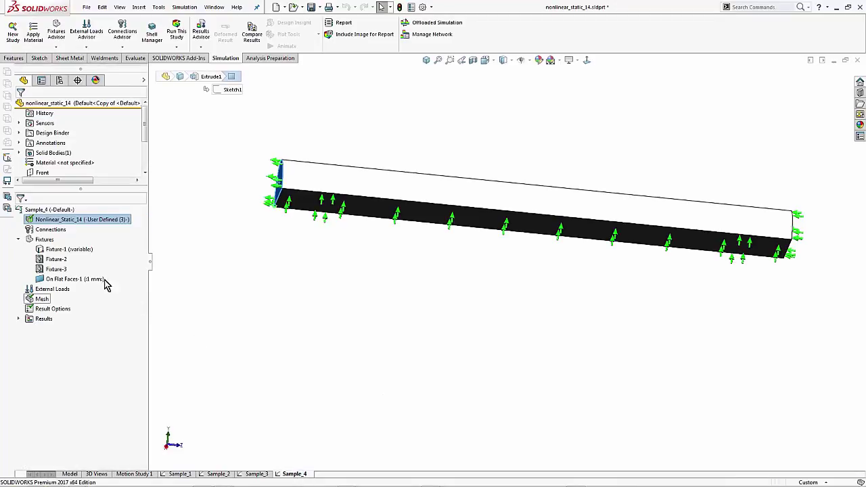
{"action": "left_click", "coordinate": [48, 262]}
{"action": "left_click", "coordinate": [49, 270]}
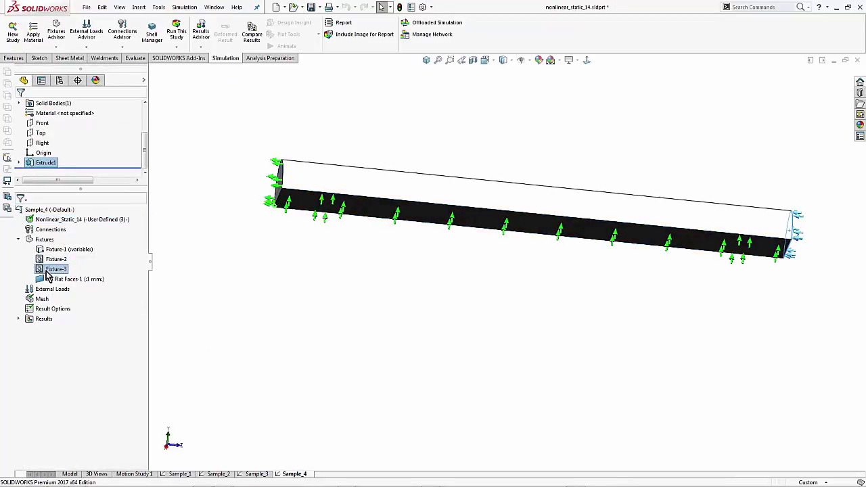
{"action": "left_click", "coordinate": [76, 280]}
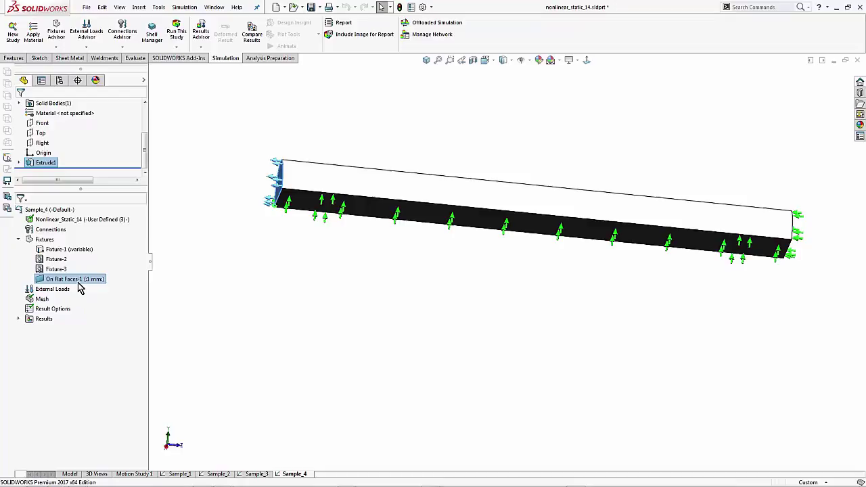
{"action": "right_click", "coordinate": [78, 285]}
{"action": "left_click", "coordinate": [107, 321]}
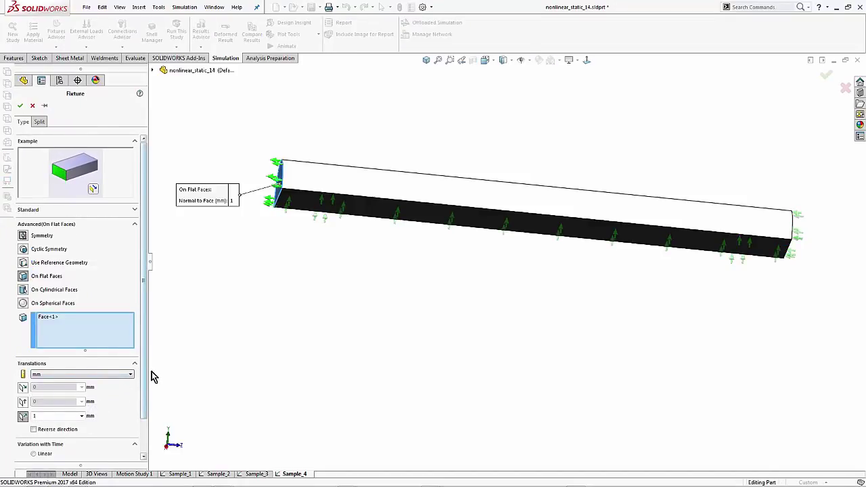
{"action": "left_click_drag", "start_coordinate": [144, 384], "coordinate": [142, 422]}
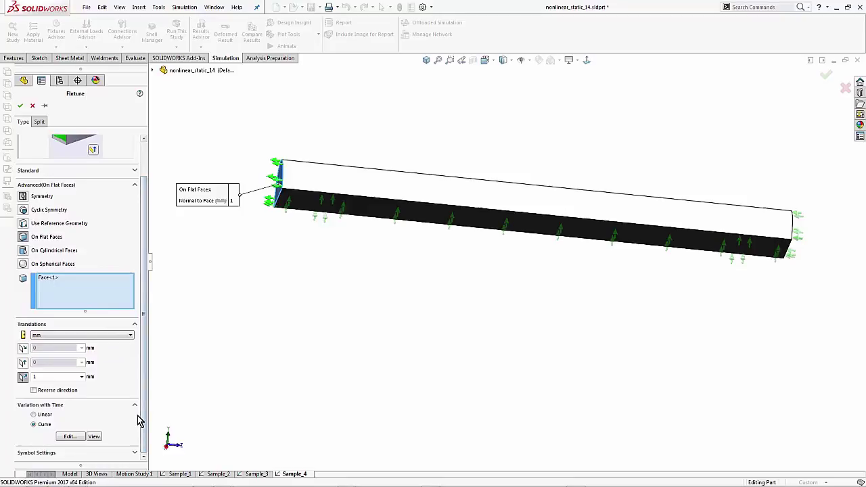
{"action": "left_click", "coordinate": [93, 437]}
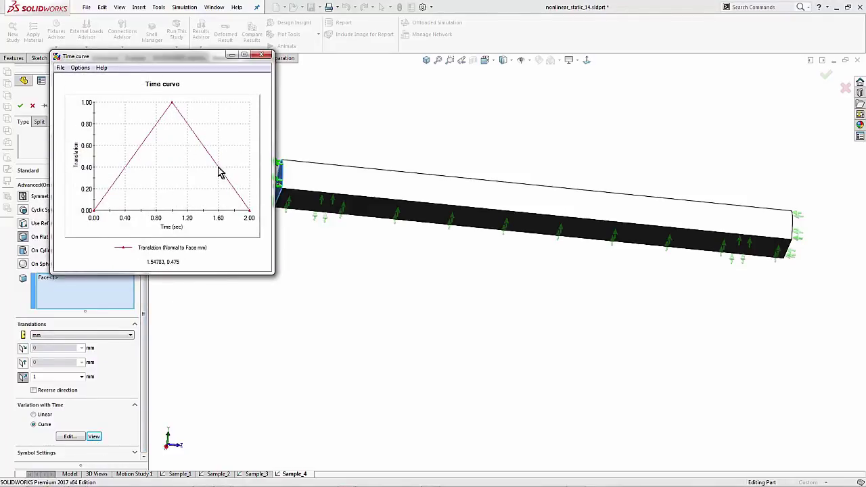
{"action": "left_click", "coordinate": [266, 58]}
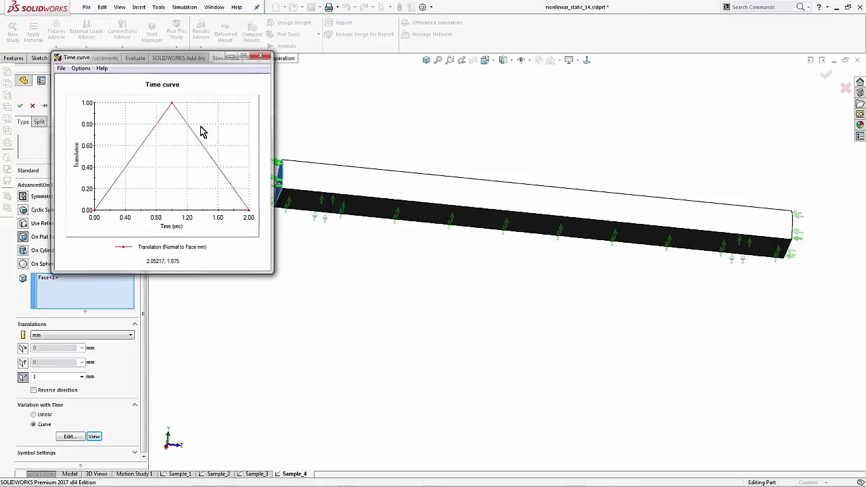
{"action": "left_click", "coordinate": [20, 106]}
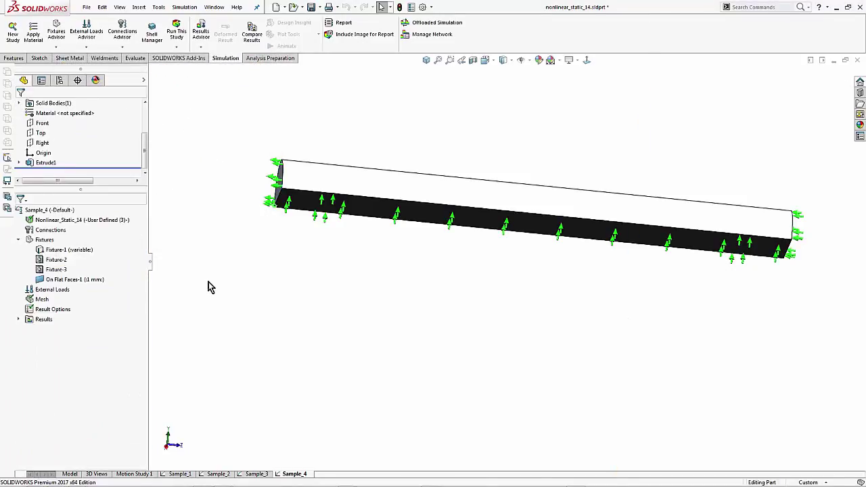
Step: Expand the study results to show the stress plot and orbit the beam
{"action": "left_click", "coordinate": [18, 319]}
{"action": "double_click", "coordinate": [68, 329]}
{"action": "mouse_move", "coordinate": [315, 327]}
{"action": "middle_mouse_down"}
{"action": "mouse_move", "coordinate": [661, 145]}
{"action": "mouse_move", "coordinate": [445, 197]}
{"action": "middle_mouse_up"}
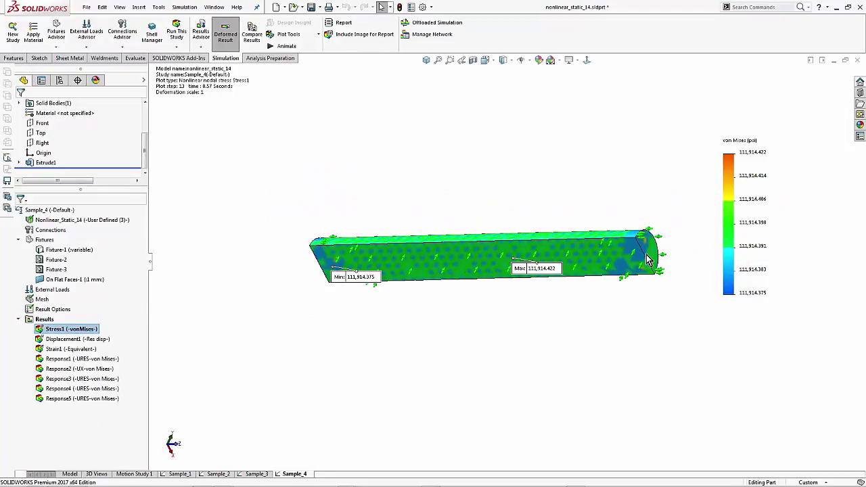
{"action": "scroll", "coordinate": [650, 256], "scroll_direction": "down", "scroll_amount": 2}
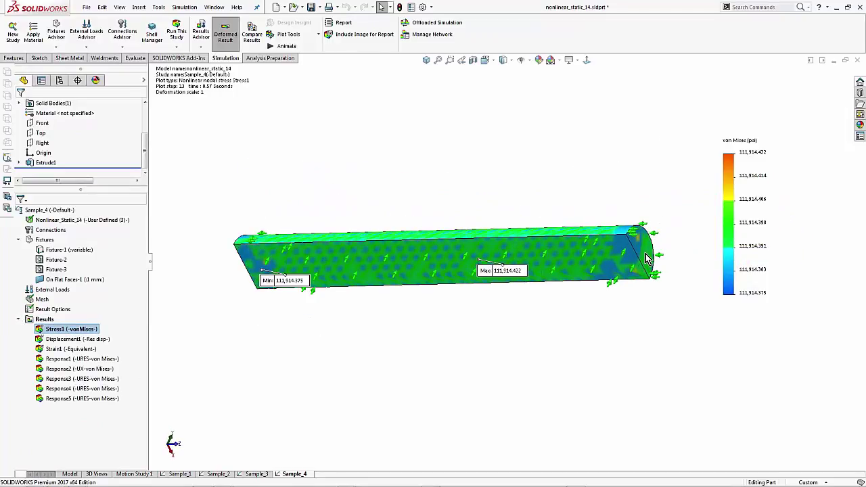
Step: Define a time history graph, probing mesh nodes 40, 3910 and 65, then choosing Node 1
{"action": "right_click", "coordinate": [36, 322]}
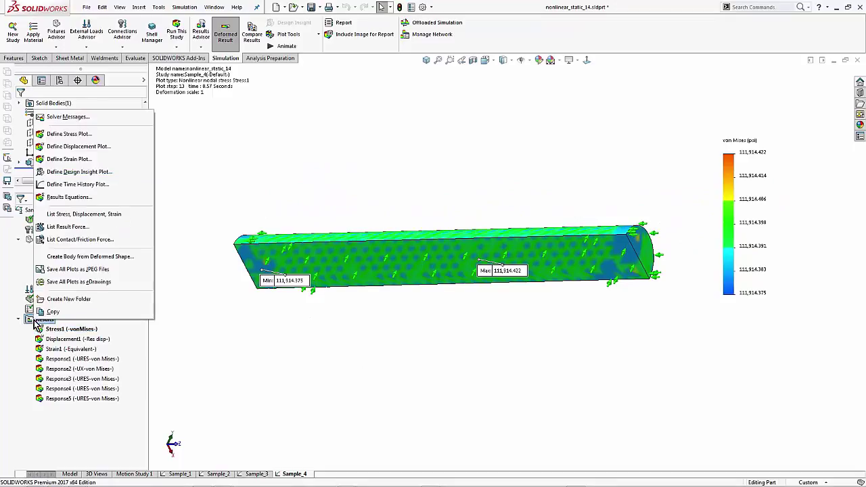
{"action": "left_click", "coordinate": [122, 188]}
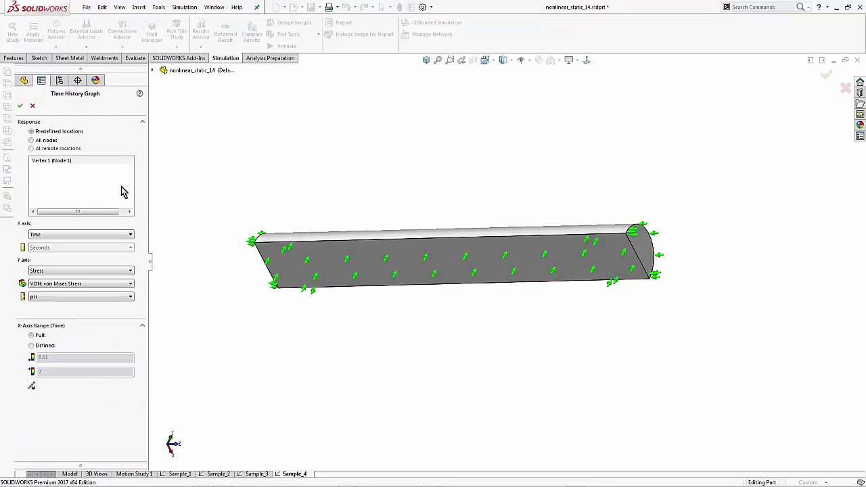
{"action": "left_click", "coordinate": [38, 141]}
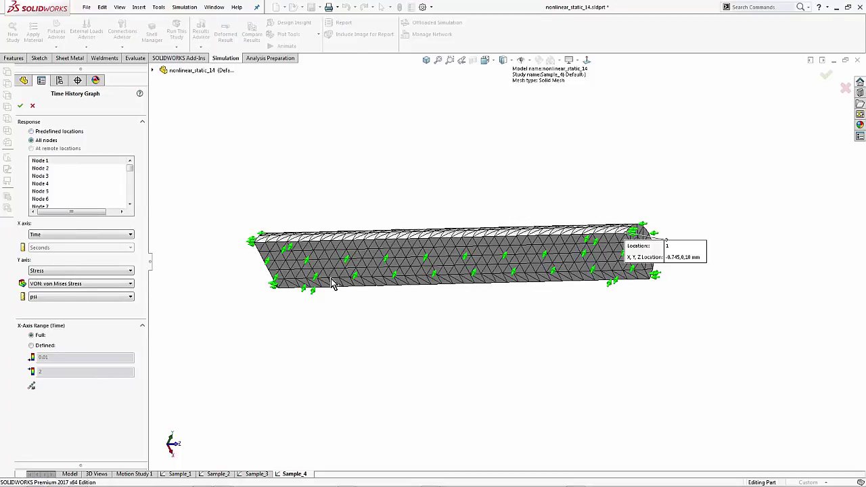
{"action": "left_click", "coordinate": [309, 247]}
{"action": "left_click", "coordinate": [415, 267]}
{"action": "left_click", "coordinate": [514, 266]}
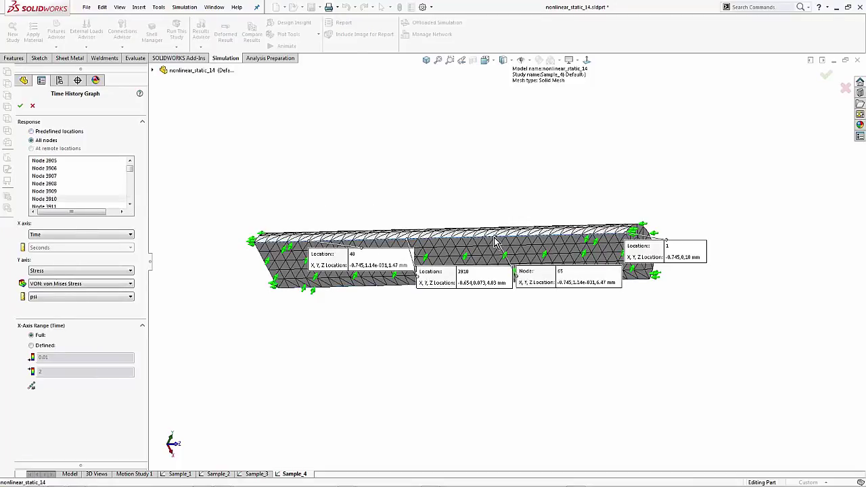
{"action": "scroll", "coordinate": [662, 245], "scroll_direction": "down", "scroll_amount": 5}
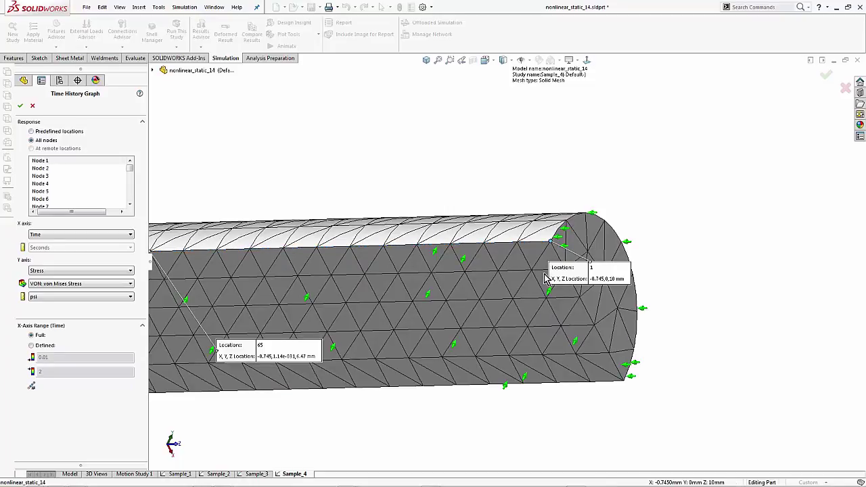
{"action": "left_click", "coordinate": [40, 162]}
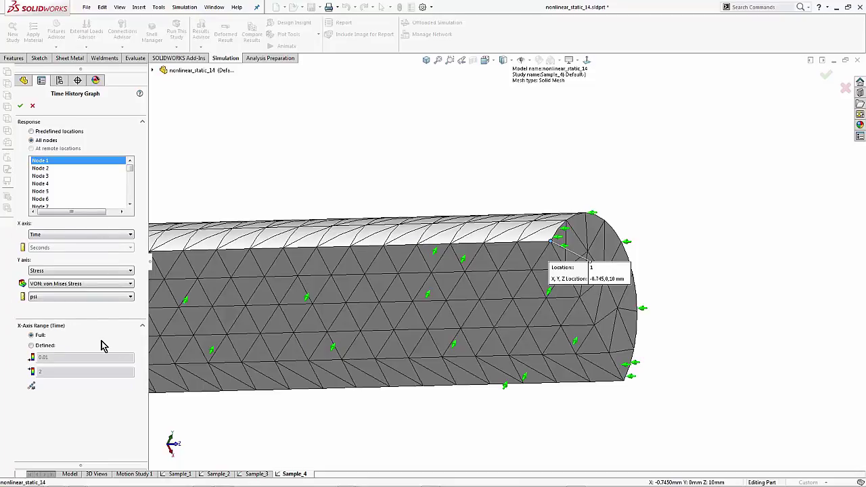
Step: Plot Node 1's von Mises stress against URES displacement in mm, enlarge the graph, then close it
{"action": "left_click", "coordinate": [84, 237]}
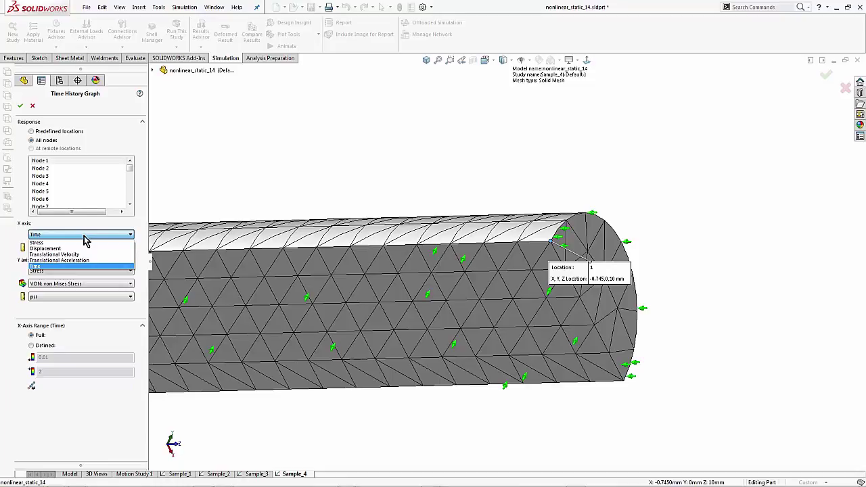
{"action": "left_click", "coordinate": [81, 248]}
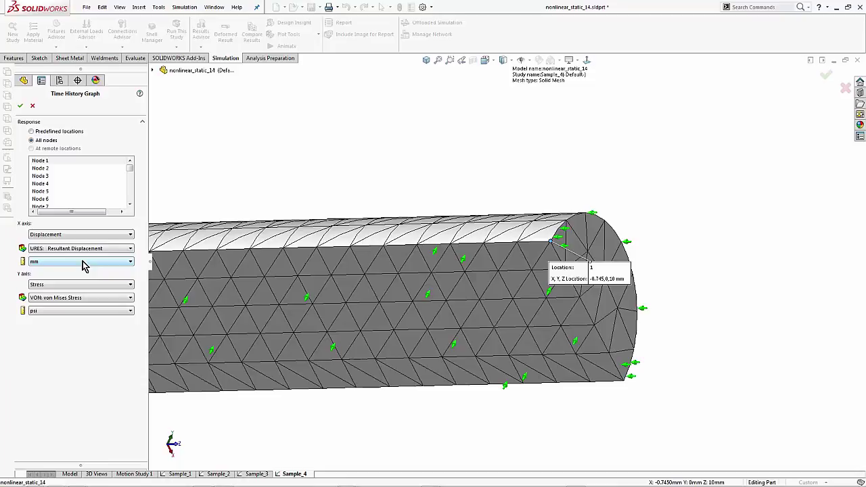
{"action": "left_click", "coordinate": [21, 105]}
{"action": "left_click_drag", "start_coordinate": [281, 283], "coordinate": [598, 435]}
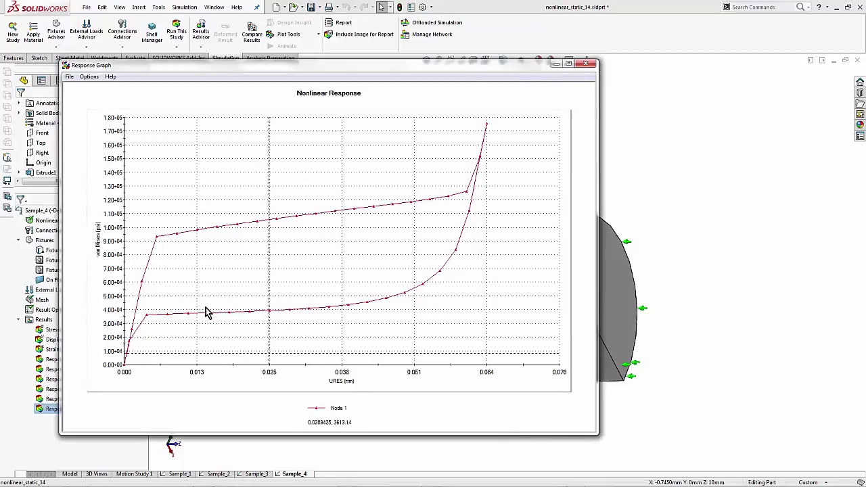
{"action": "left_click", "coordinate": [585, 63]}
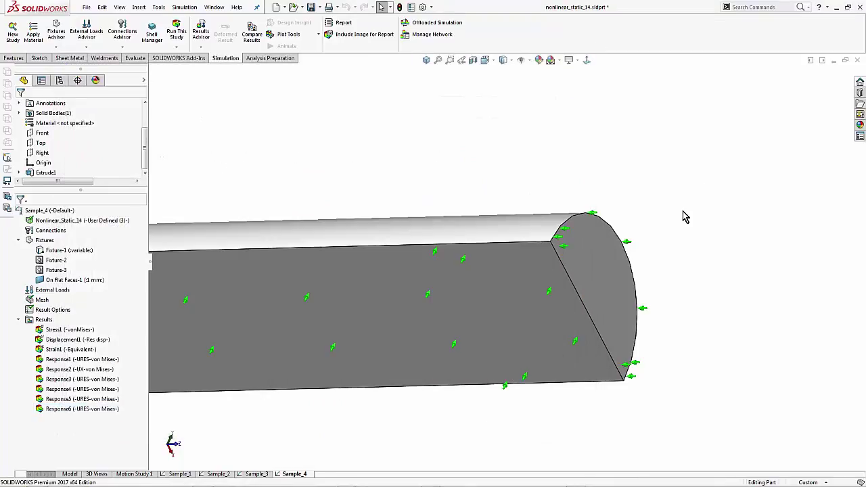
Step: Rotate the part to a near side-on view with Ctrl+1 and an orbit
{"action": "key", "text": "ctrl+1"}
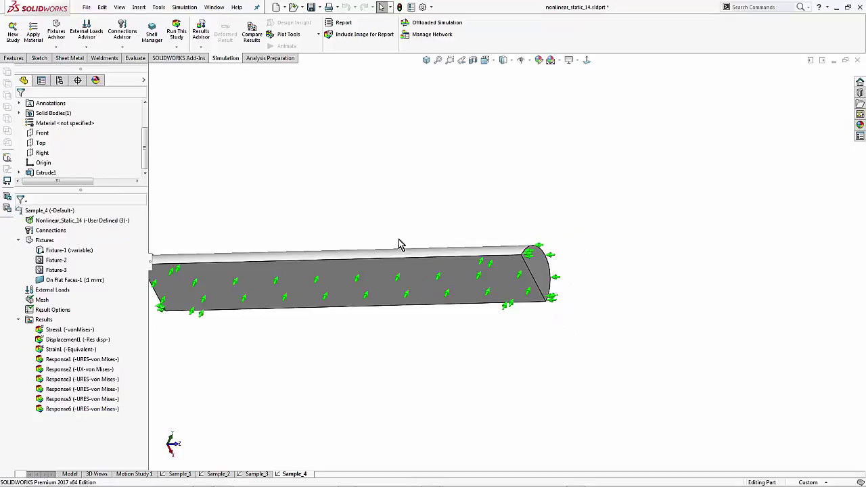
{"action": "middle_click_drag", "start_coordinate": [400, 244], "coordinate": [280, 304]}
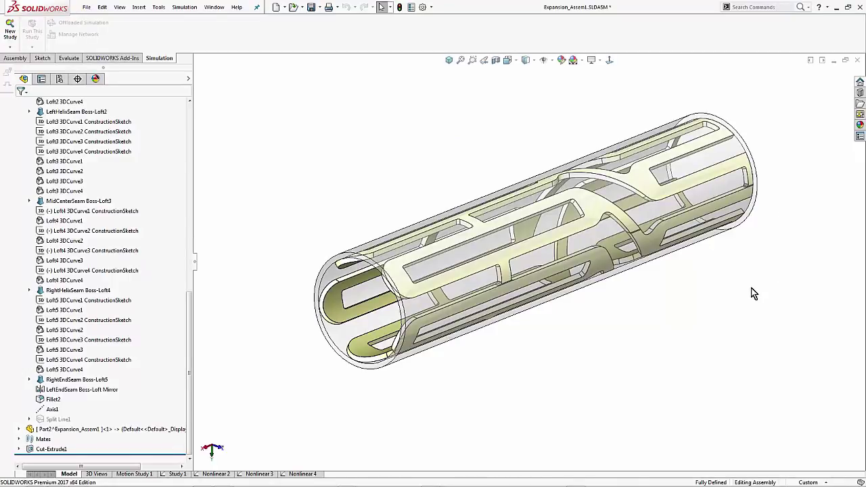
{"action": "key", "text": "ctrl+Left"}
{"action": "key", "text": "ctrl+Down"}
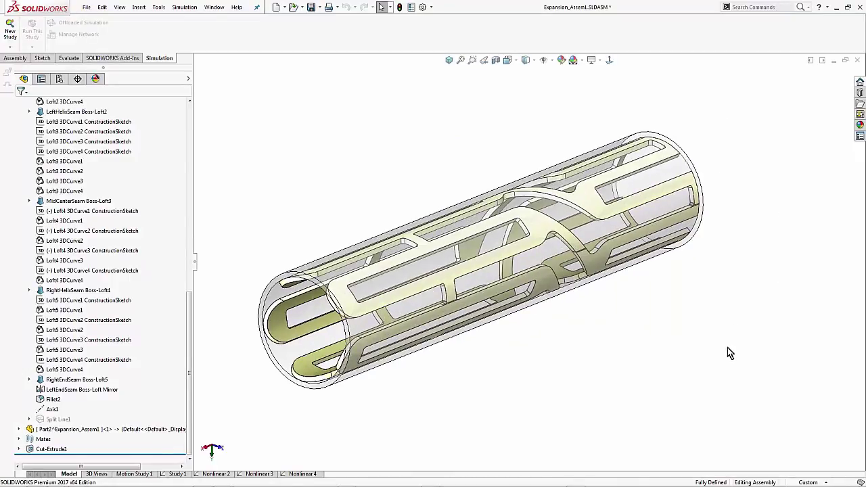
{"action": "left_click", "coordinate": [345, 383]}
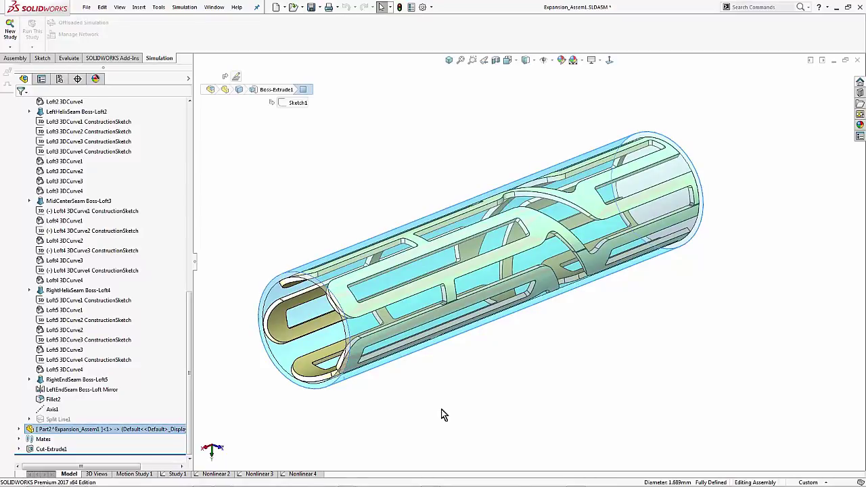
{"action": "left_click", "coordinate": [440, 414]}
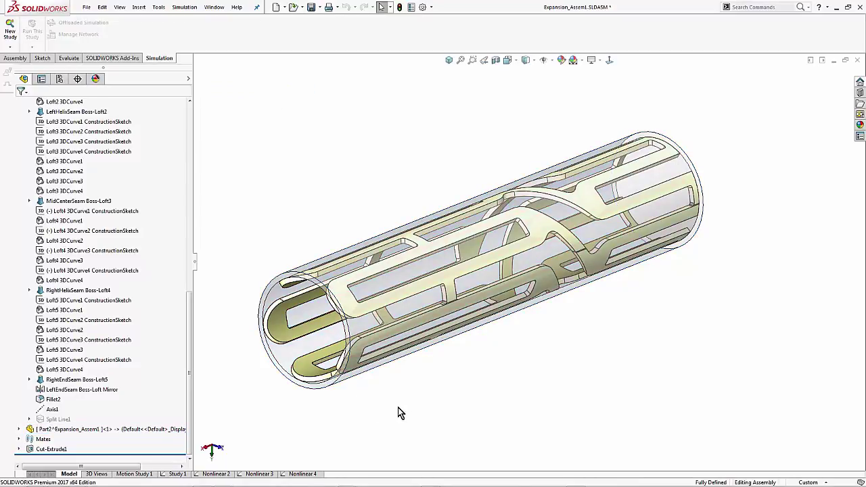
{"action": "middle_click_drag", "start_coordinate": [477, 381], "coordinate": [478, 369]}
{"action": "middle_click_drag", "start_coordinate": [681, 272], "coordinate": [547, 324]}
{"action": "scroll", "coordinate": [657, 354], "scroll_direction": "down", "scroll_amount": 5}
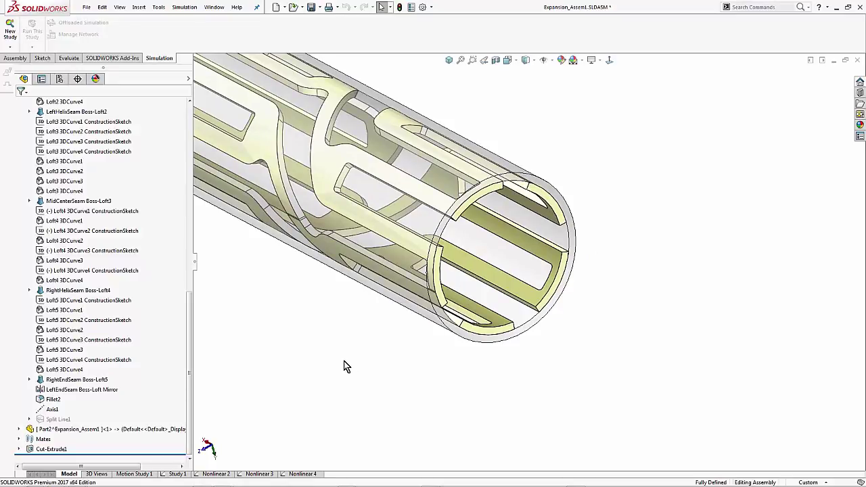
{"action": "scroll", "coordinate": [344, 364], "scroll_direction": "up", "scroll_amount": 5}
{"action": "middle_click_drag", "start_coordinate": [341, 306], "coordinate": [435, 408]}
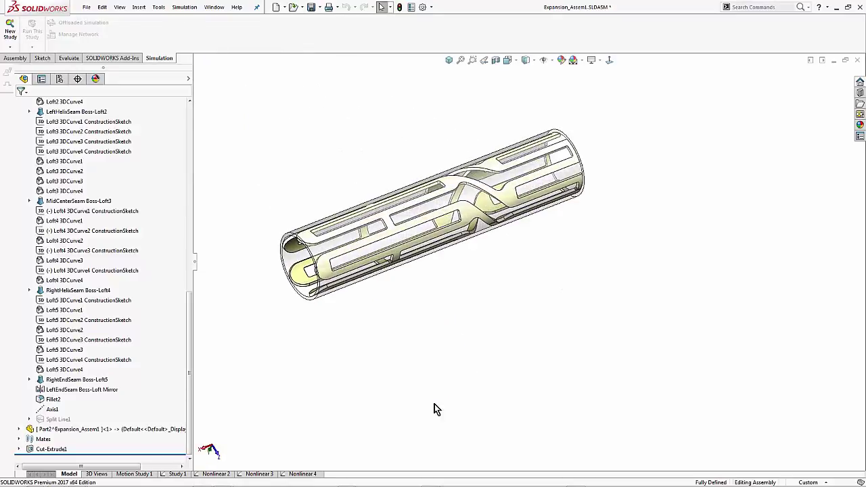
{"action": "scroll", "coordinate": [389, 149], "scroll_direction": "down", "scroll_amount": 5}
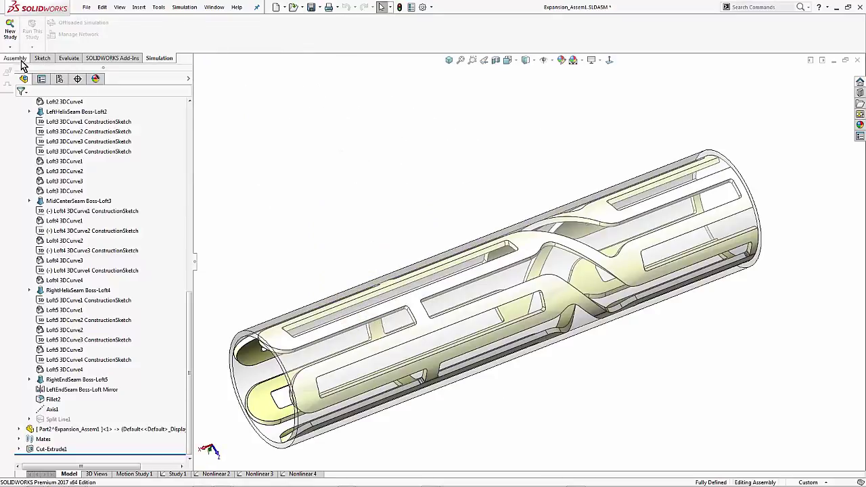
Step: Create a new Nonlinear study named Nonlinear 5
{"action": "left_click", "coordinate": [9, 34]}
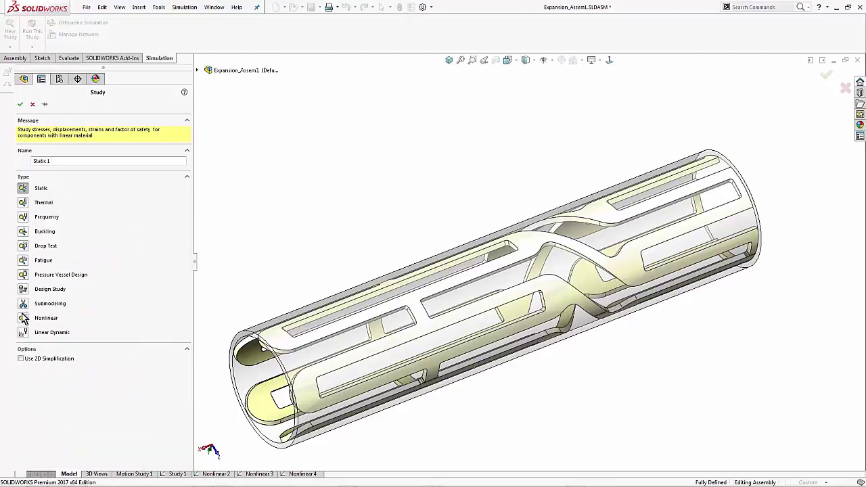
{"action": "left_click", "coordinate": [23, 317]}
{"action": "left_click", "coordinate": [20, 104]}
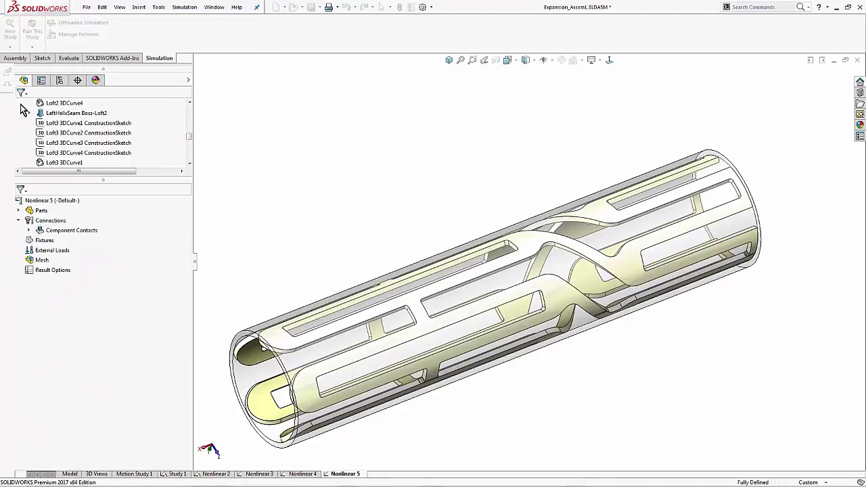
Step: Set the coronary stent part under Parts to Treat as Solid
{"action": "left_click", "coordinate": [18, 211]}
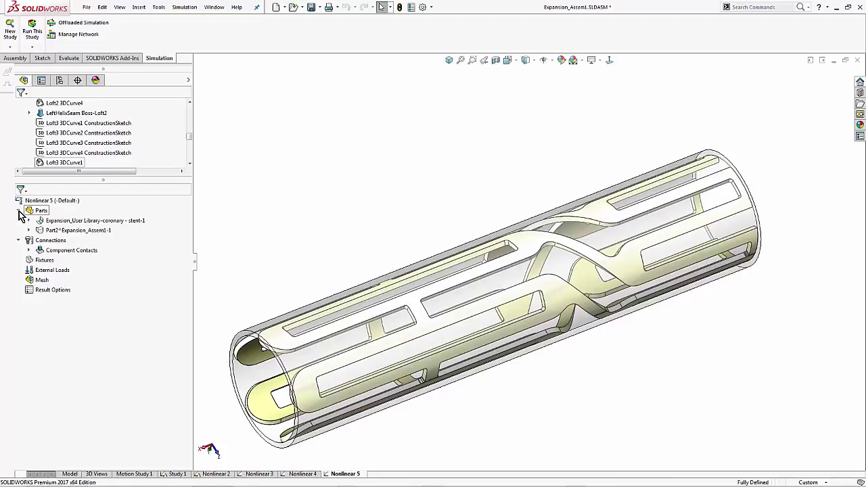
{"action": "left_click", "coordinate": [68, 220]}
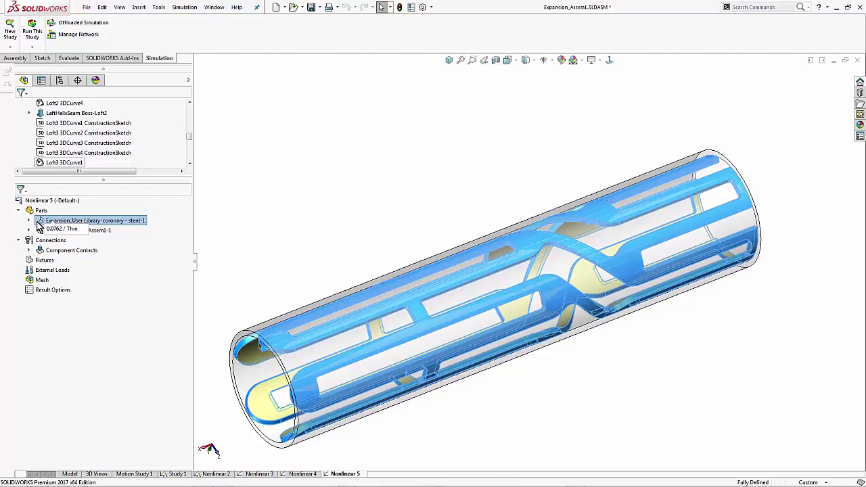
{"action": "right_click", "coordinate": [38, 223]}
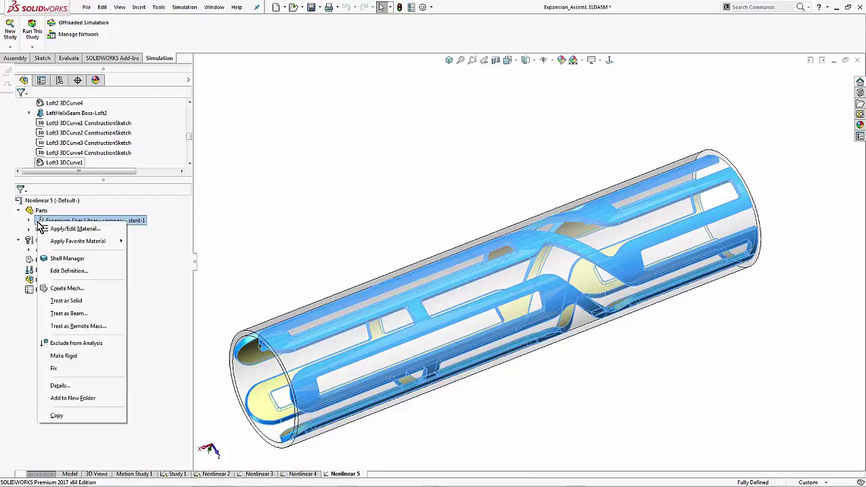
{"action": "left_click", "coordinate": [91, 303]}
{"action": "right_click", "coordinate": [89, 223]}
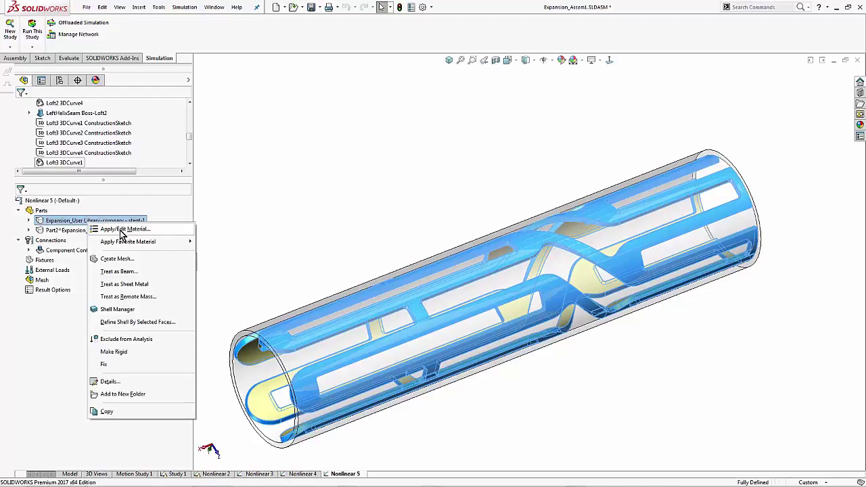
Step: Apply Custom Materials > Crush_Assem3 > Stent Material to the coronary stent part and close the dialog
{"action": "left_click", "coordinate": [122, 229]}
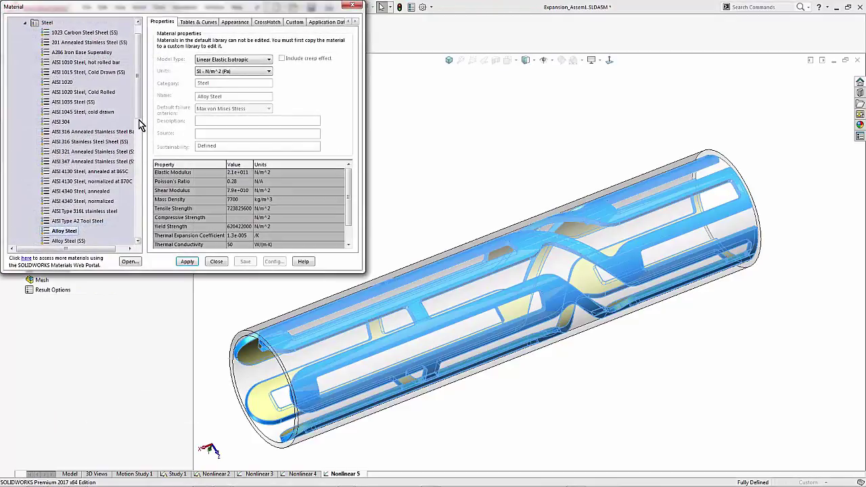
{"action": "left_click_drag", "start_coordinate": [139, 126], "coordinate": [145, 226]}
{"action": "left_click", "coordinate": [17, 228]}
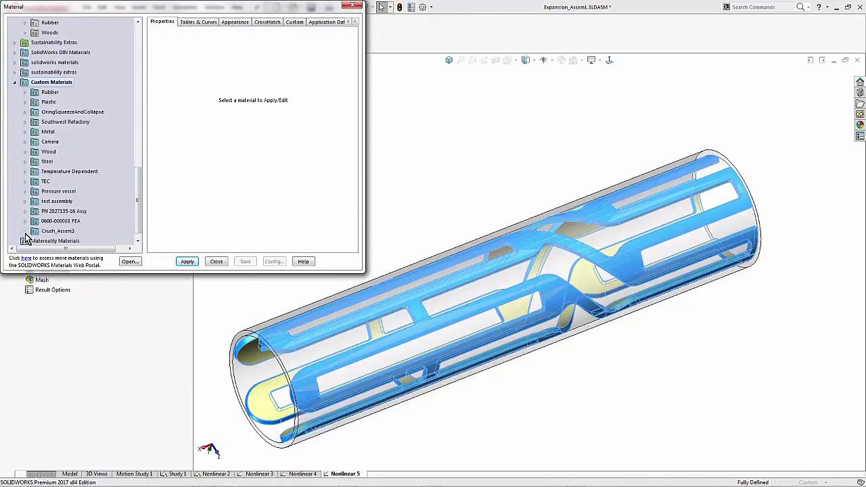
{"action": "left_click", "coordinate": [25, 232]}
{"action": "left_click", "coordinate": [66, 232]}
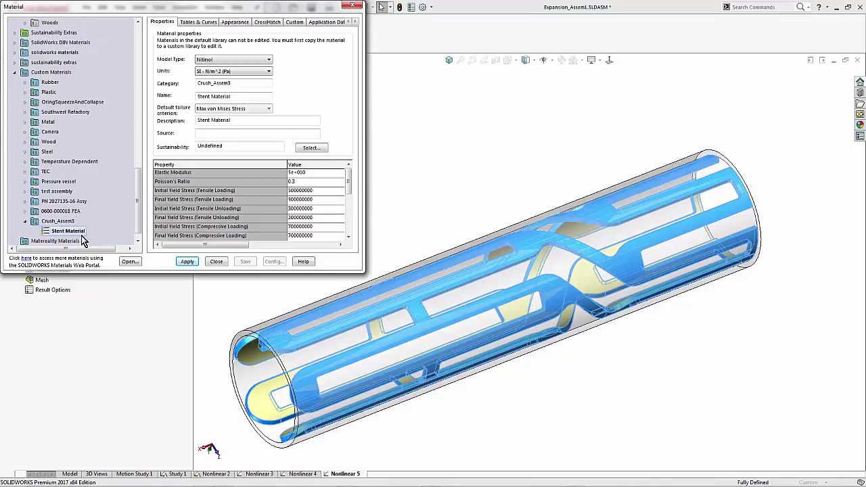
{"action": "left_click", "coordinate": [186, 262]}
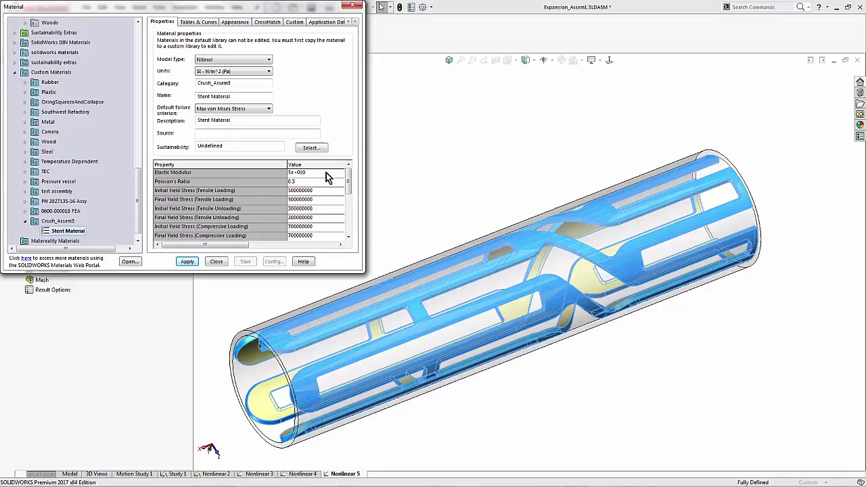
{"action": "left_click_drag", "start_coordinate": [350, 183], "coordinate": [347, 228]}
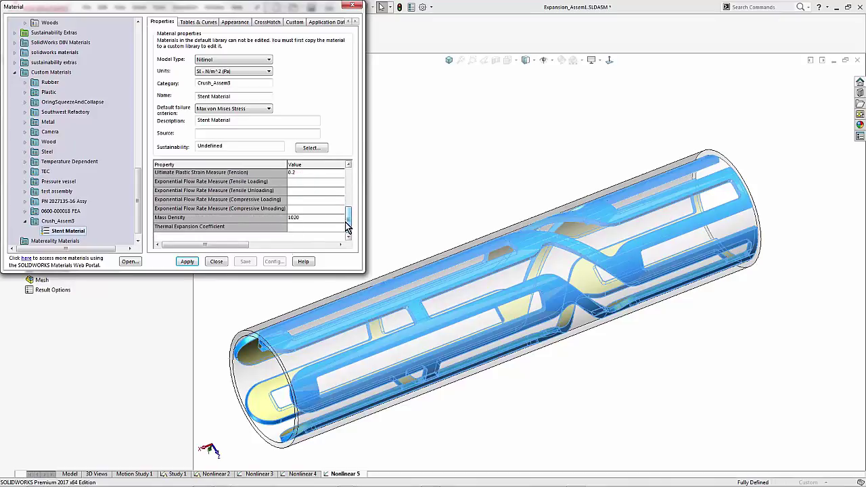
{"action": "left_click", "coordinate": [188, 261]}
{"action": "left_click", "coordinate": [216, 261]}
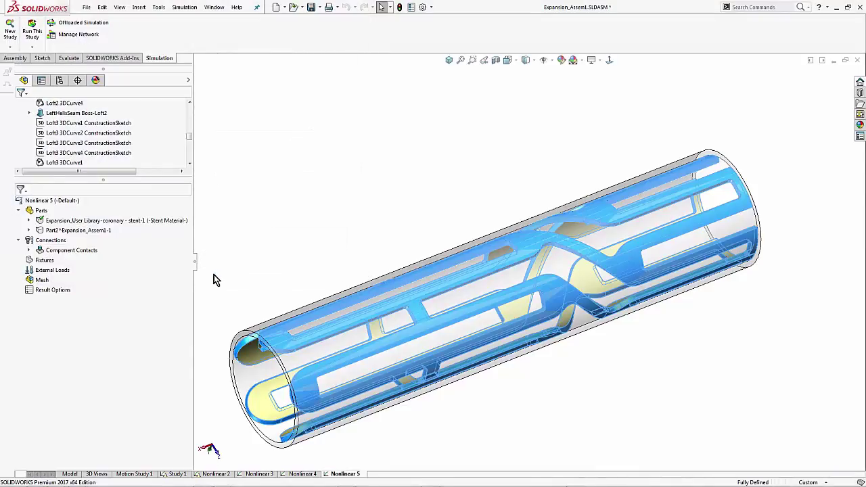
Step: Assign Natural Rubber from the Rubber folder to the outer tube Part2, then clear the face selection
{"action": "left_click", "coordinate": [105, 230]}
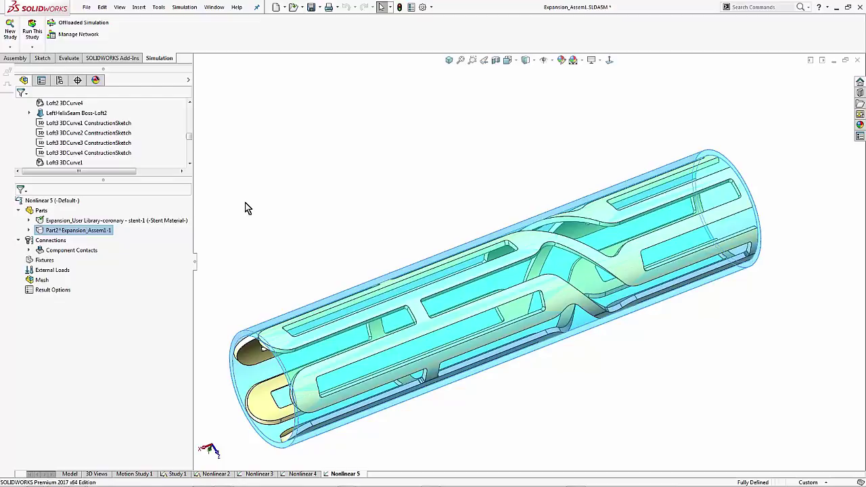
{"action": "right_click", "coordinate": [109, 234]}
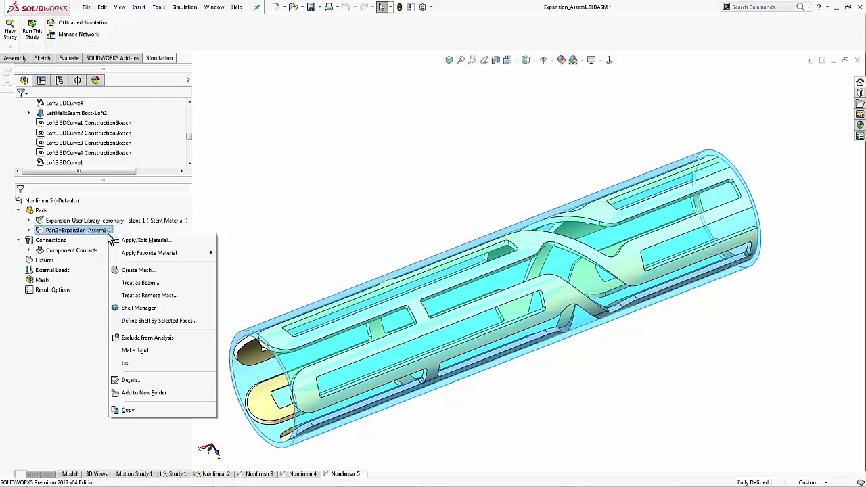
{"action": "left_click", "coordinate": [129, 240]}
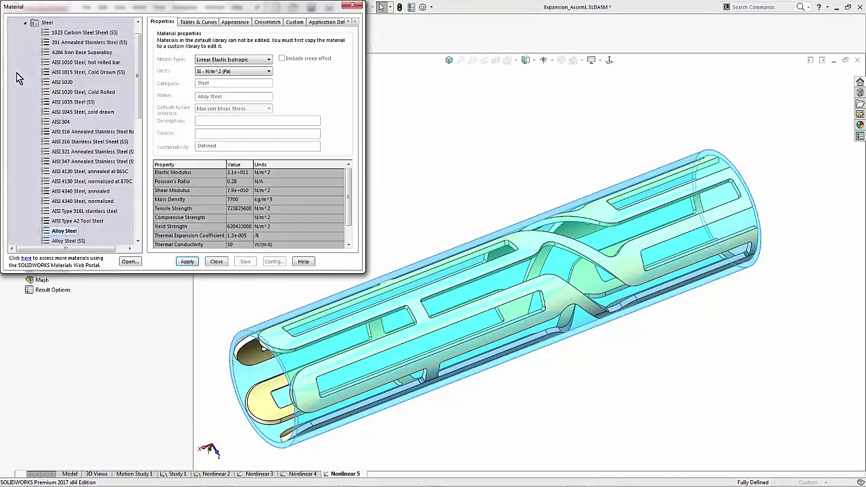
{"action": "left_click", "coordinate": [25, 23]}
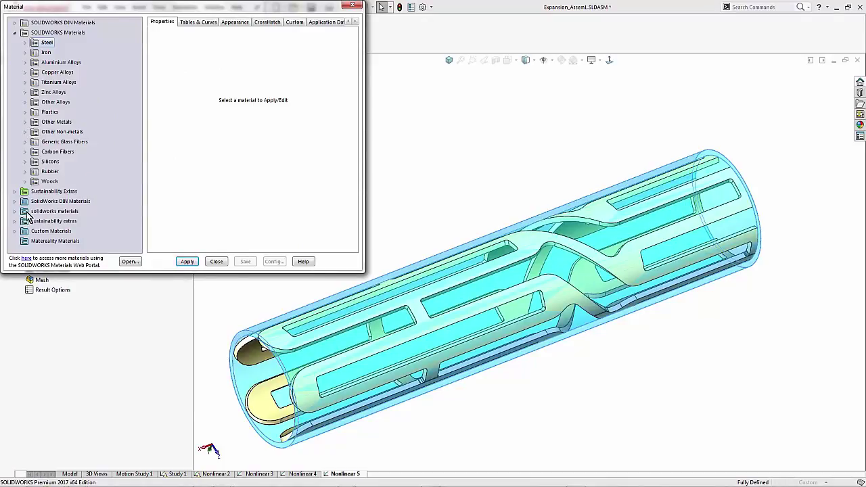
{"action": "left_click", "coordinate": [26, 171]}
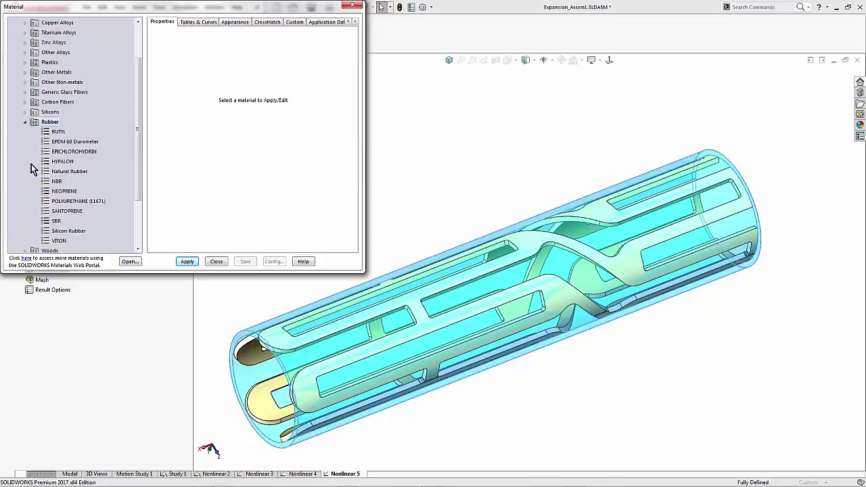
{"action": "left_click", "coordinate": [70, 174]}
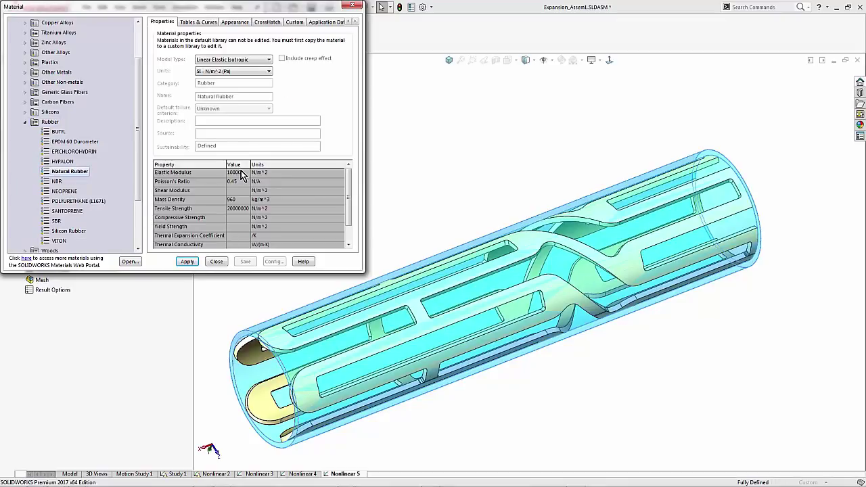
{"action": "left_click", "coordinate": [193, 261]}
{"action": "left_click", "coordinate": [215, 262]}
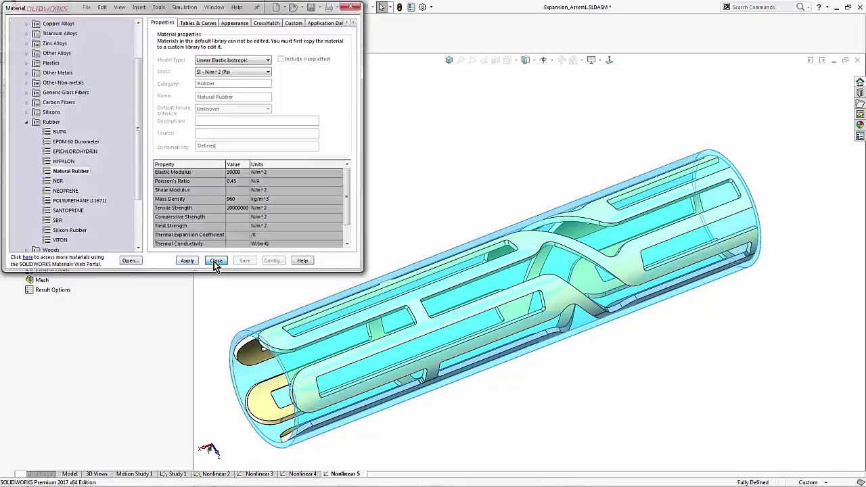
{"action": "left_click", "coordinate": [221, 295]}
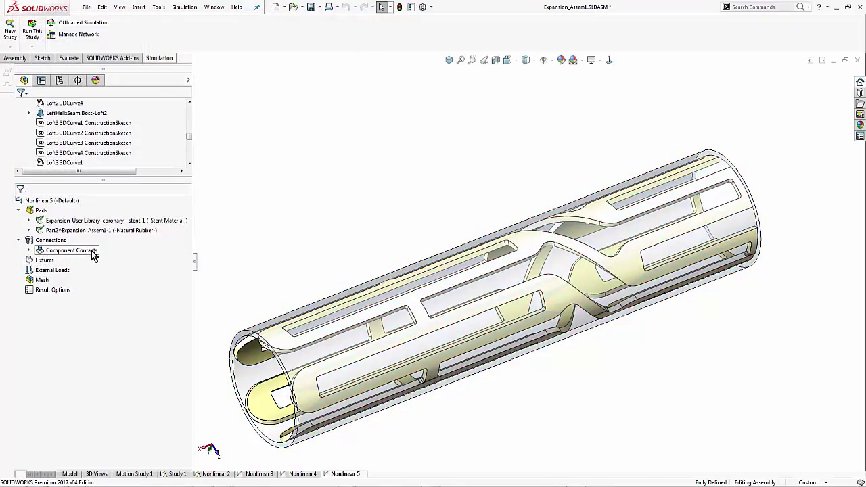
{"action": "right_click", "coordinate": [39, 244]}
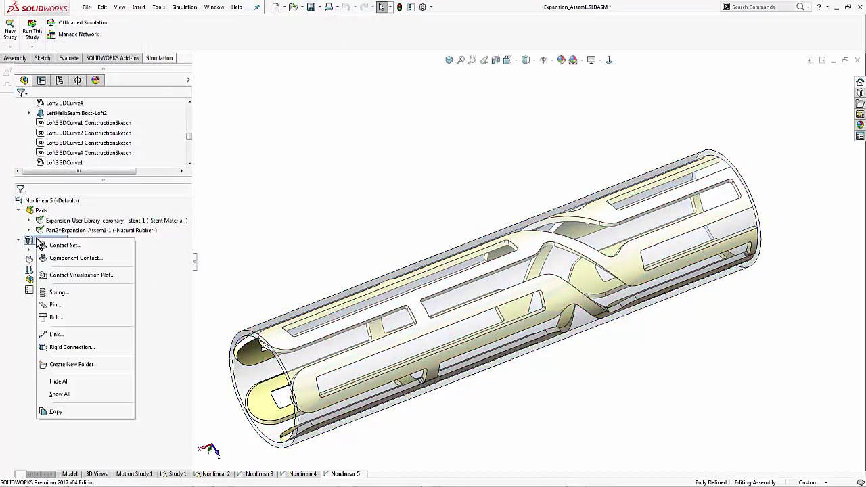
{"action": "left_click", "coordinate": [84, 274]}
{"action": "left_click", "coordinate": [94, 174]}
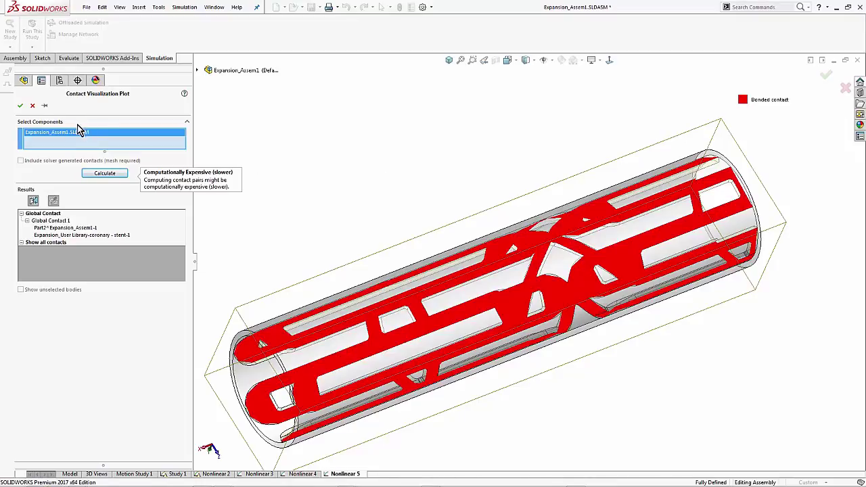
{"action": "left_click", "coordinate": [33, 107]}
Step: Create a No Penetration contact set between a stent face and the outer tube face, with Node to surface under Advanced
{"action": "right_click", "coordinate": [42, 241]}
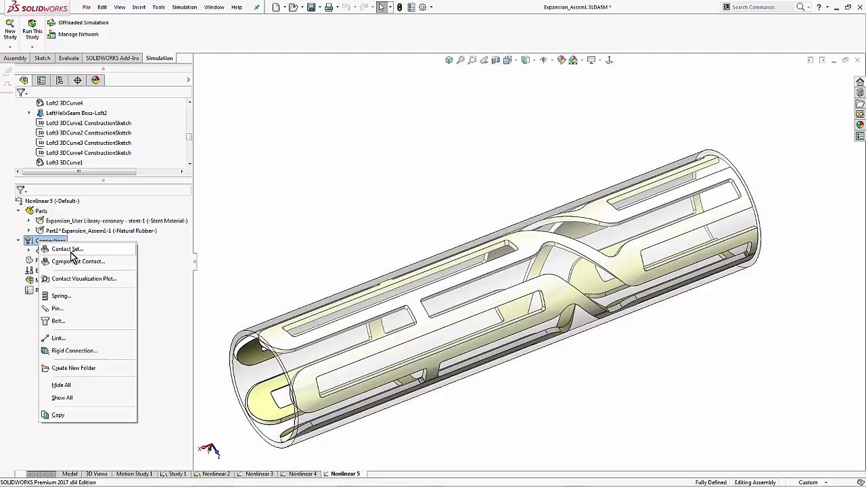
{"action": "left_click", "coordinate": [67, 249]}
{"action": "left_click", "coordinate": [283, 348]}
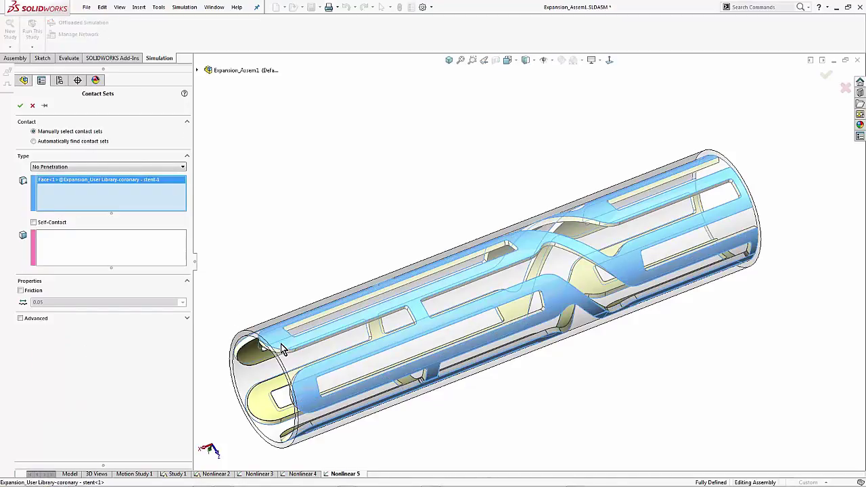
{"action": "left_click", "coordinate": [274, 373]}
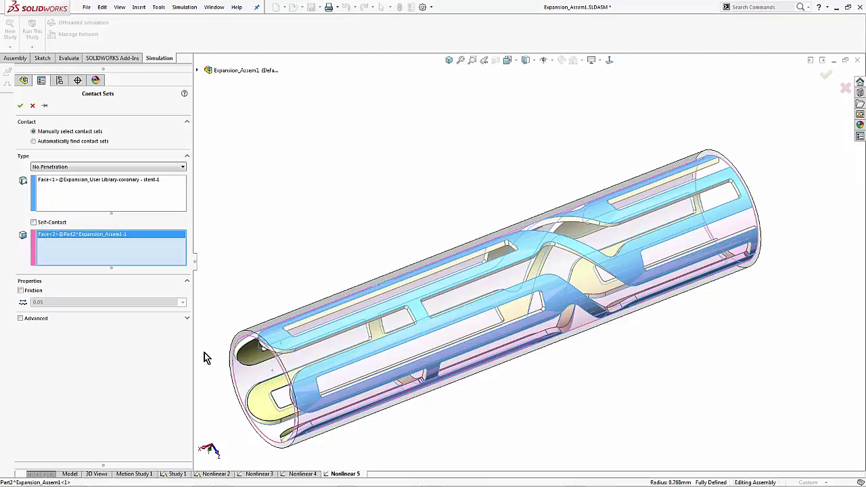
{"action": "left_click", "coordinate": [187, 320]}
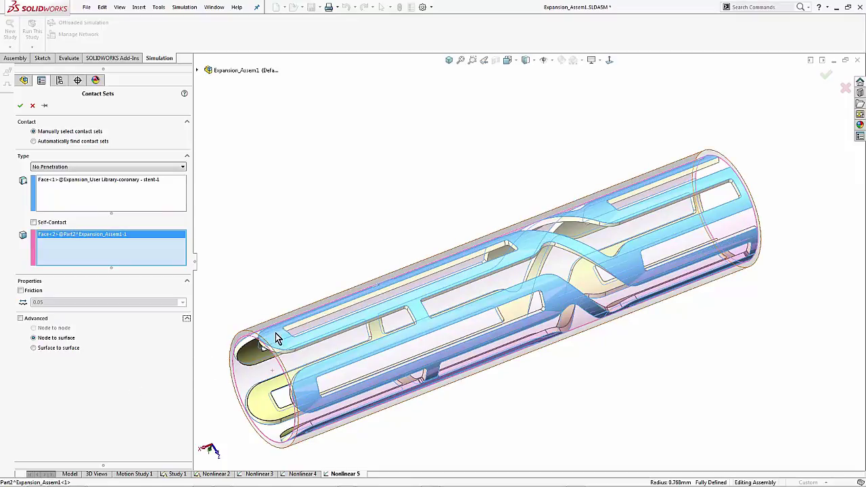
{"action": "left_click", "coordinate": [17, 106]}
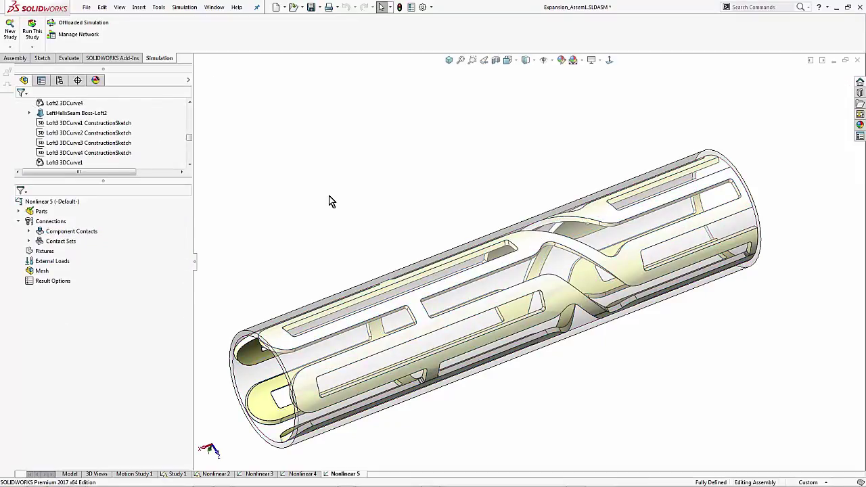
Step: Start an advanced fixture of type Symmetry, with the view turned toward the stent's open end
{"action": "right_click", "coordinate": [38, 252]}
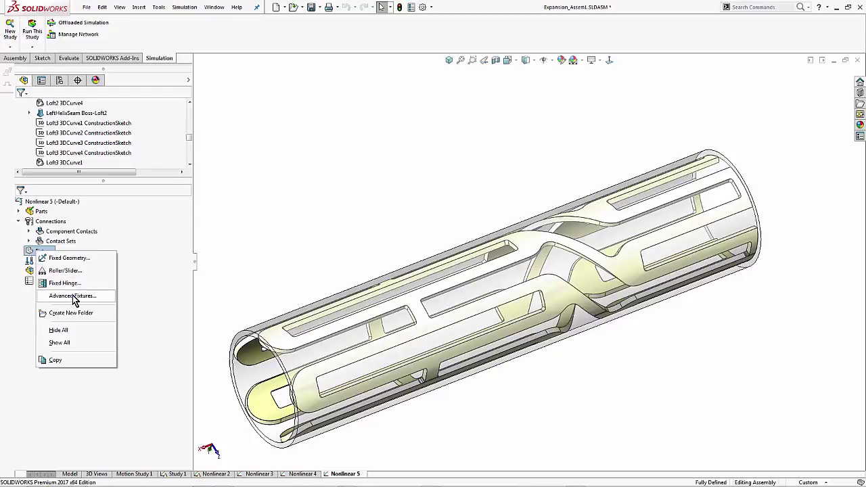
{"action": "left_click", "coordinate": [72, 295]}
{"action": "middle_click_drag", "start_coordinate": [703, 247], "coordinate": [676, 352]}
{"action": "scroll", "coordinate": [679, 354], "scroll_direction": "down", "scroll_amount": 2}
{"action": "scroll", "coordinate": [681, 353], "scroll_direction": "down", "scroll_amount": 2}
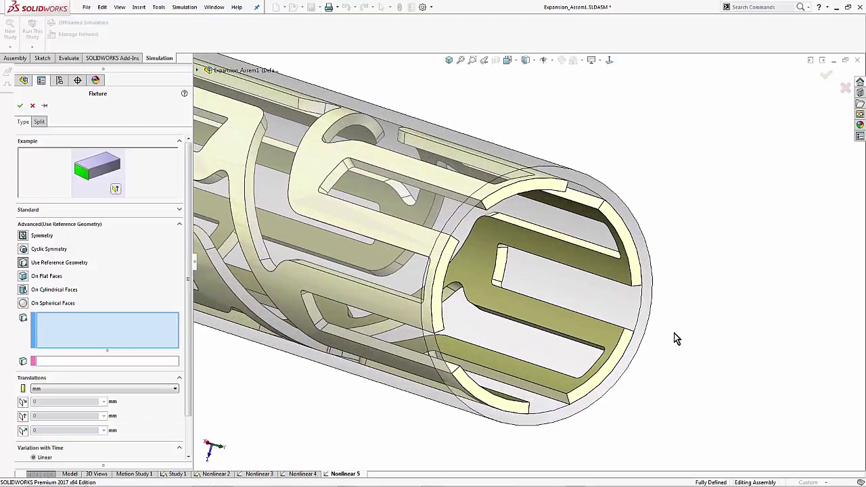
{"action": "left_click", "coordinate": [23, 236]}
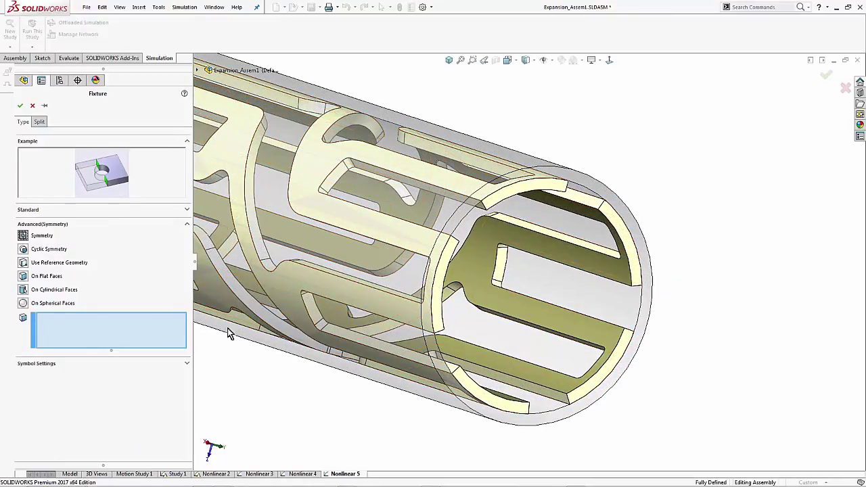
Step: Apply the symmetry fixture to the stent's ring end faces and the outer tube's end face
{"action": "left_click", "coordinate": [561, 195]}
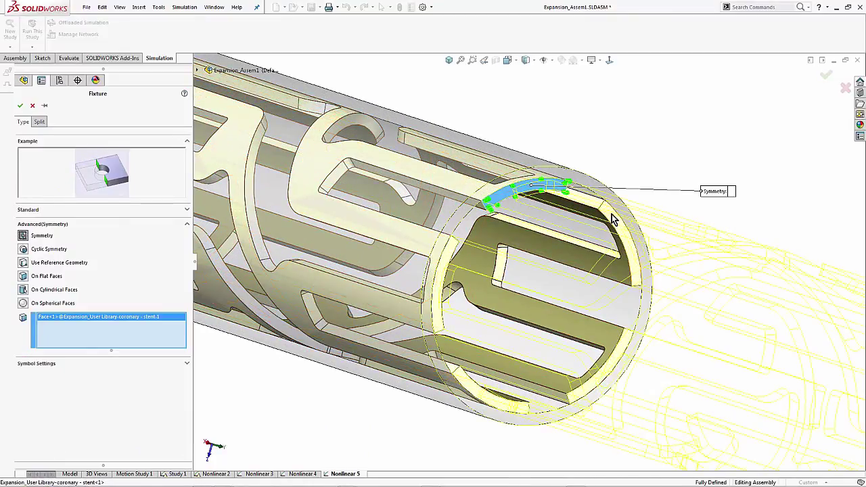
{"action": "left_click", "coordinate": [636, 279]}
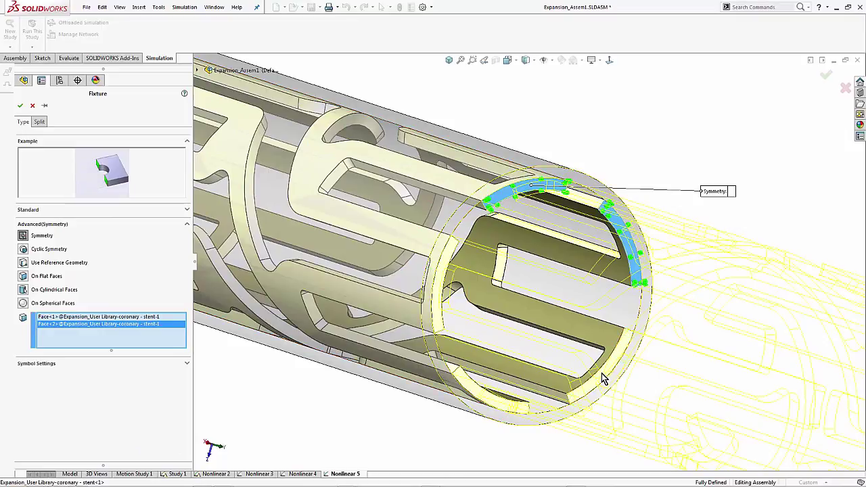
{"action": "left_click", "coordinate": [603, 377]}
{"action": "left_click", "coordinate": [471, 375]}
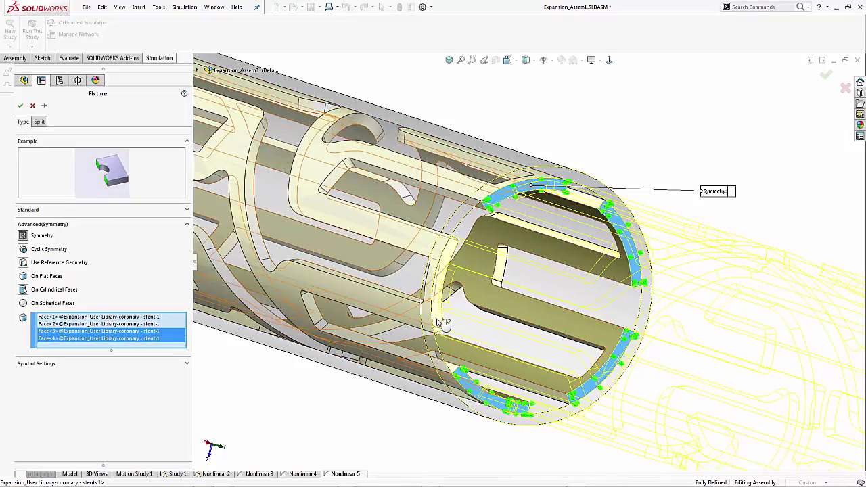
{"action": "left_click", "coordinate": [437, 338]}
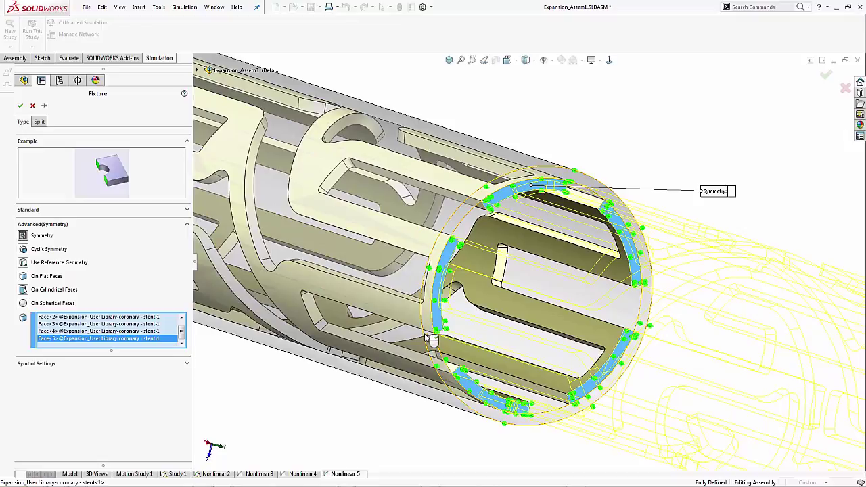
{"action": "left_click", "coordinate": [432, 339]}
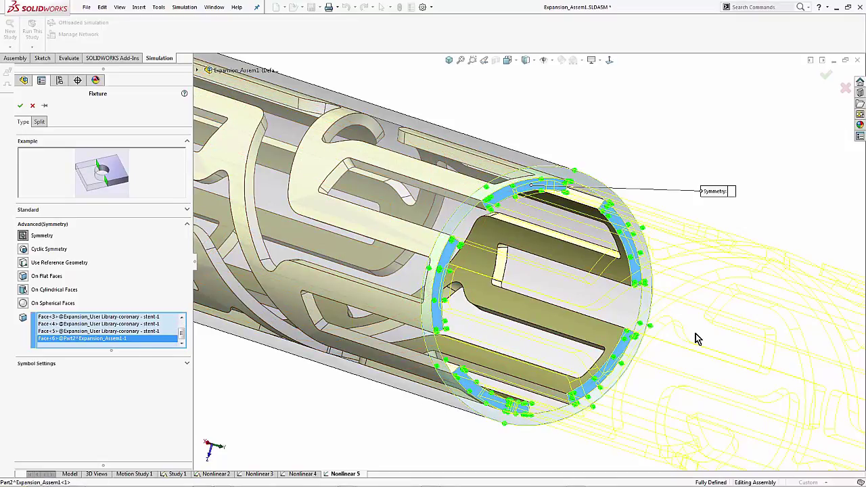
{"action": "scroll", "coordinate": [697, 340], "scroll_direction": "up", "scroll_amount": 2}
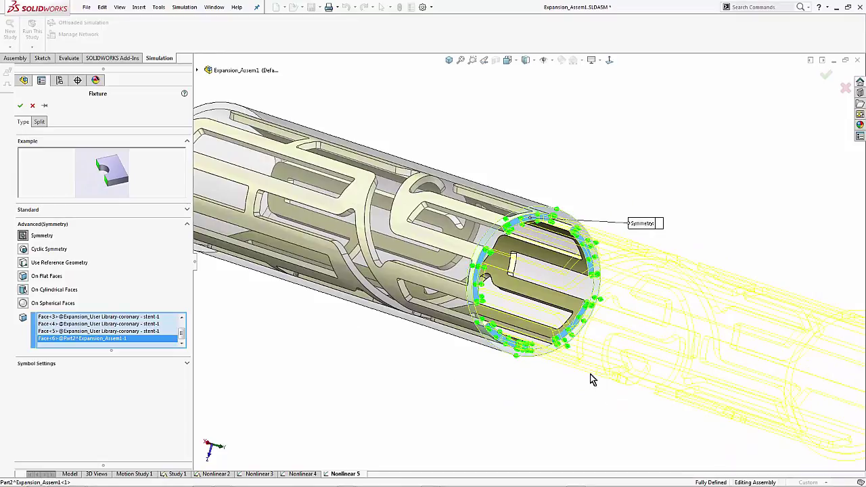
{"action": "left_click", "coordinate": [20, 106]}
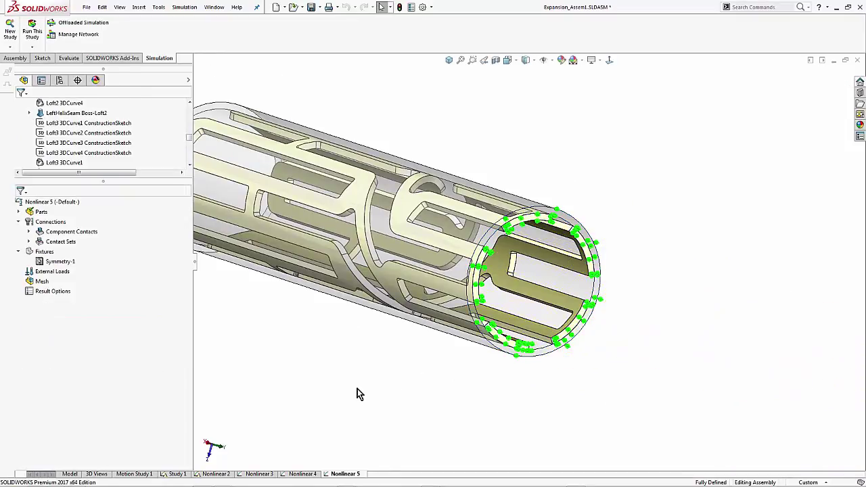
Step: Orbit the model through side-on and end-on views back to an angled view of the stent
{"action": "middle_click_drag", "start_coordinate": [355, 394], "coordinate": [387, 374]}
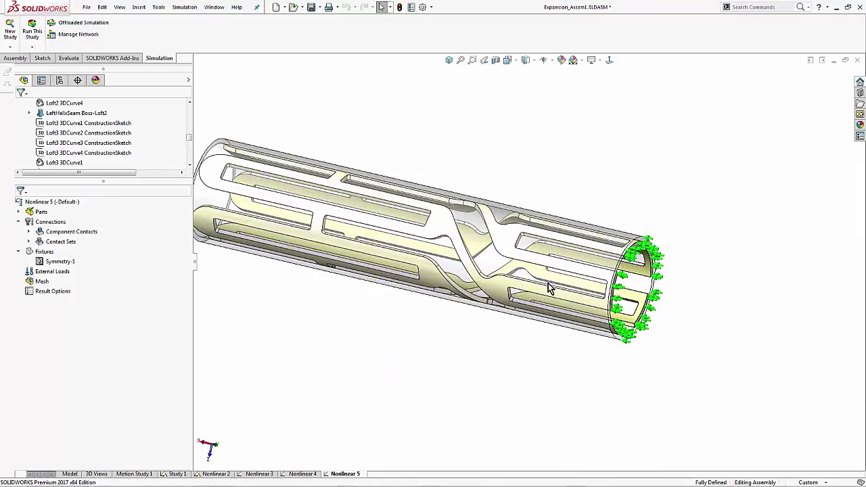
{"action": "middle_click_drag", "start_coordinate": [328, 384], "coordinate": [327, 449]}
{"action": "middle_click_drag", "start_coordinate": [567, 340], "coordinate": [355, 108]}
{"action": "right_click", "coordinate": [41, 251]}
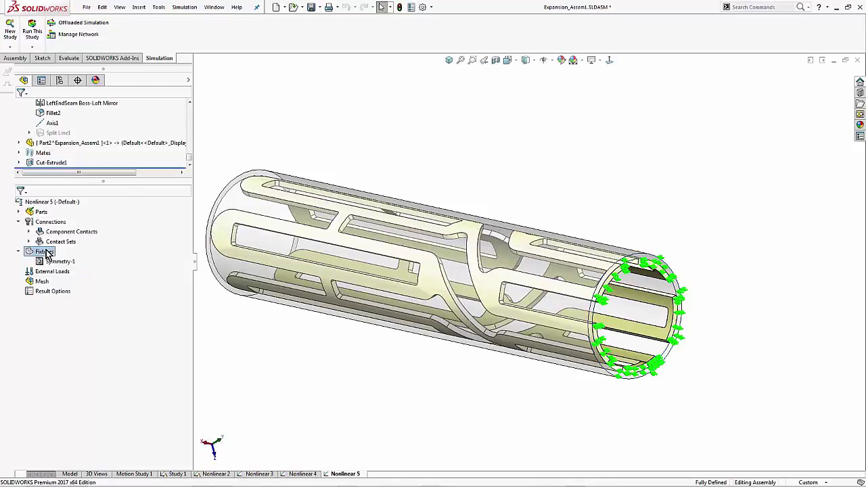
Step: Start a Use Reference Geometry advanced fixture on a stent face
{"action": "left_click", "coordinate": [83, 295]}
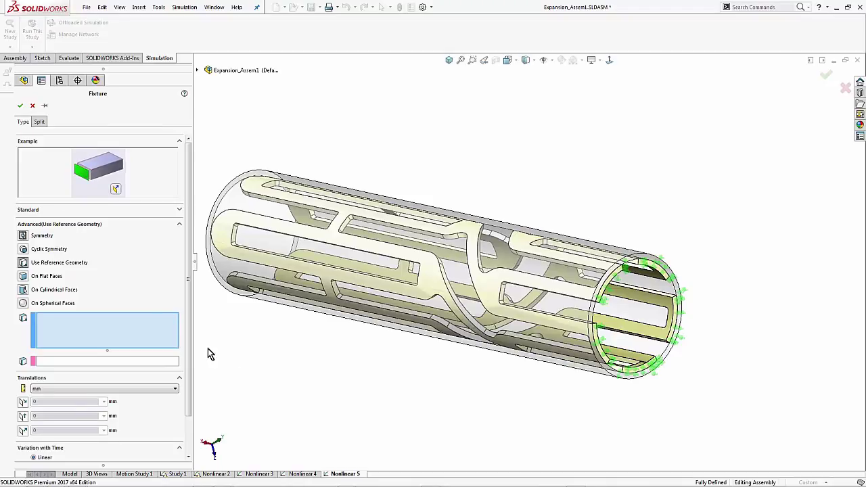
{"action": "left_click", "coordinate": [654, 338]}
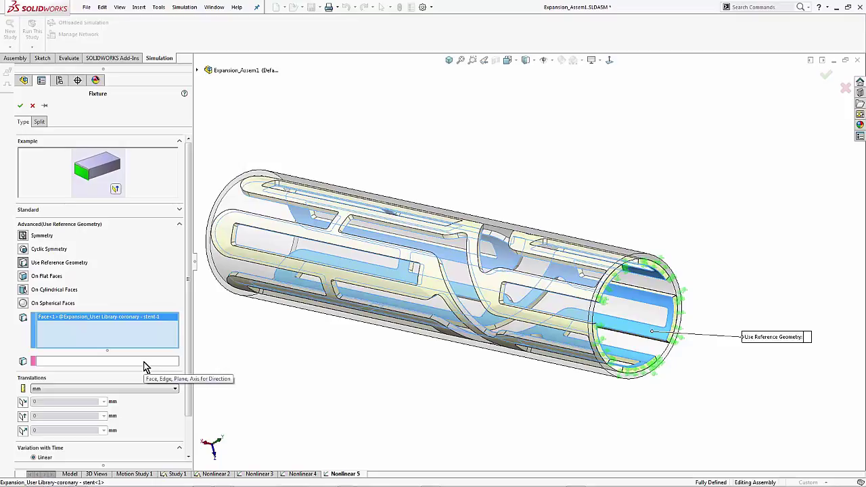
{"action": "left_click", "coordinate": [23, 291]}
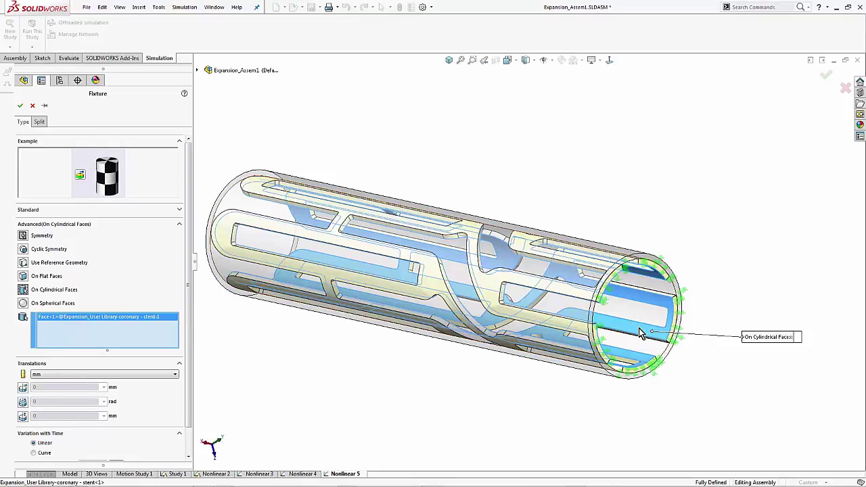
{"action": "scroll", "coordinate": [641, 331], "scroll_direction": "up", "scroll_amount": 2}
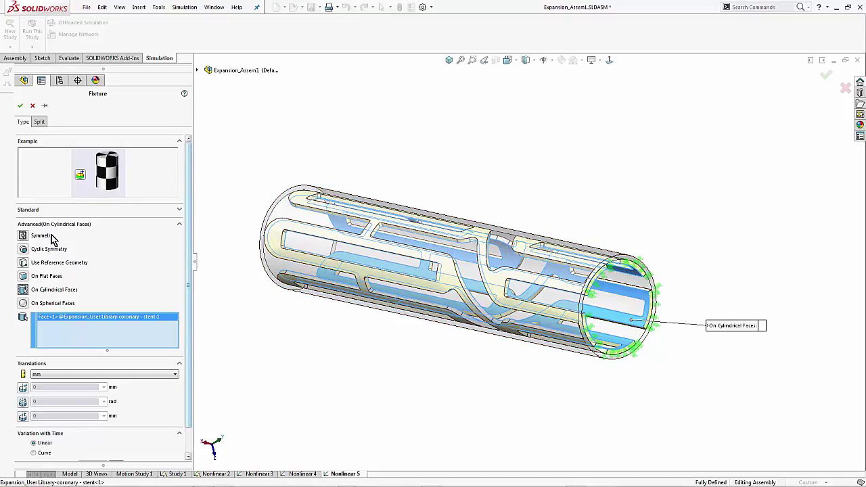
{"action": "left_click", "coordinate": [23, 263]}
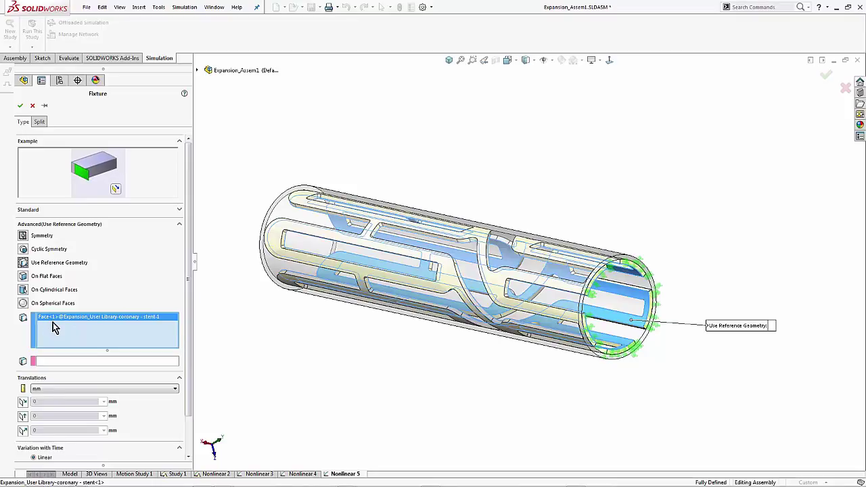
Step: Set Axis1 as the reference direction and enter a 0.1 mm radial translation
{"action": "left_click", "coordinate": [68, 362]}
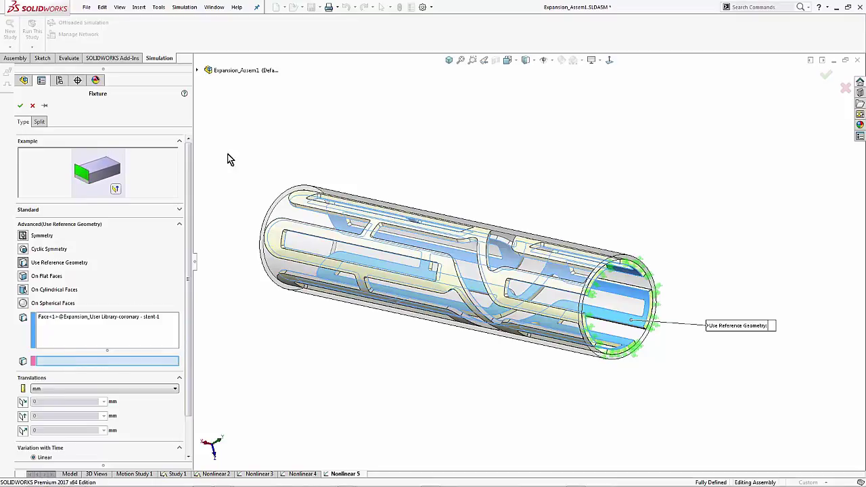
{"action": "left_click", "coordinate": [198, 70]}
{"action": "left_click", "coordinate": [207, 159]}
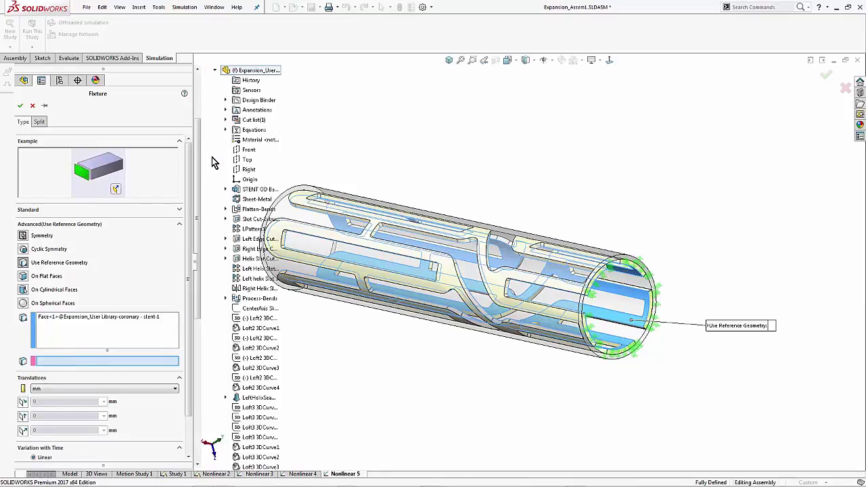
{"action": "scroll", "coordinate": [264, 396], "scroll_direction": "down", "scroll_amount": 5}
{"action": "scroll", "coordinate": [264, 396], "scroll_direction": "down", "scroll_amount": 3}
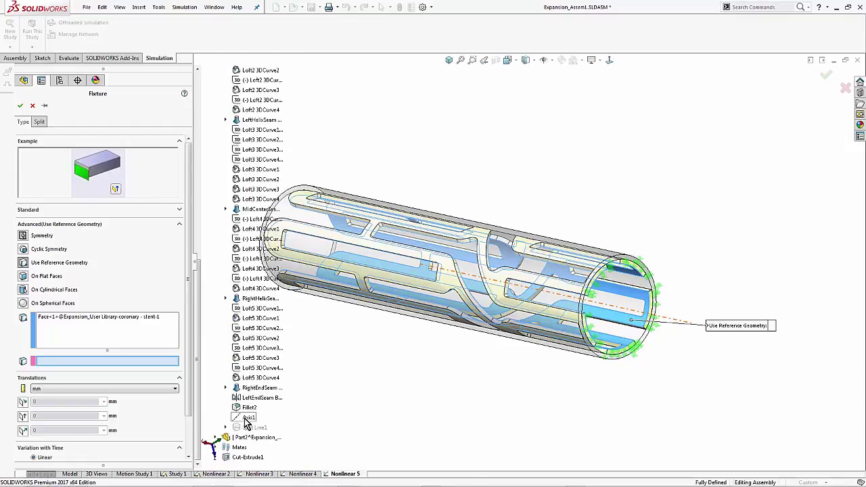
{"action": "left_click", "coordinate": [247, 417]}
{"action": "scroll", "coordinate": [187, 432], "scroll_direction": "down", "scroll_amount": 2}
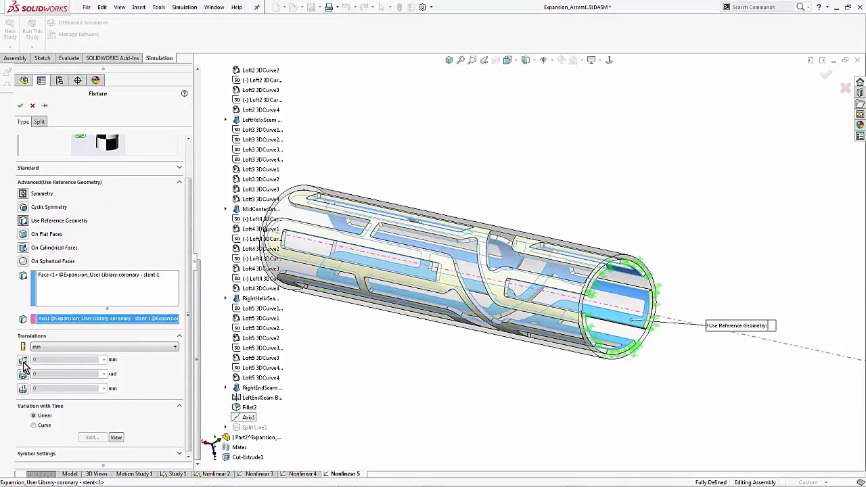
{"action": "left_click", "coordinate": [23, 363]}
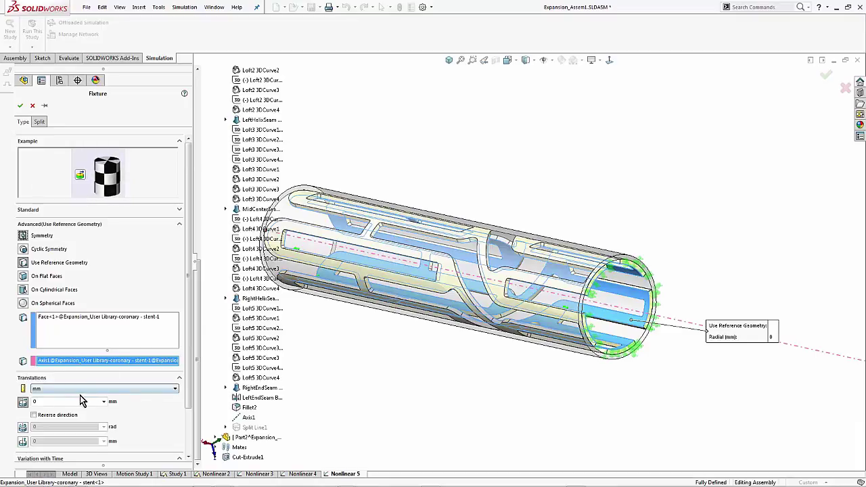
{"action": "type", "text": "0.1"}
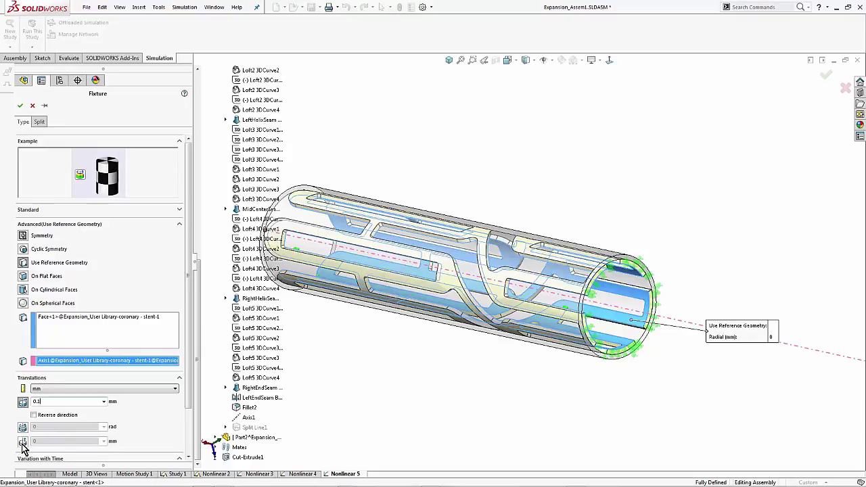
Step: Confirm the 0.1 mm reference geometry fixture, then show Study 1's Stress1 von Mises plot
{"action": "left_click", "coordinate": [20, 106]}
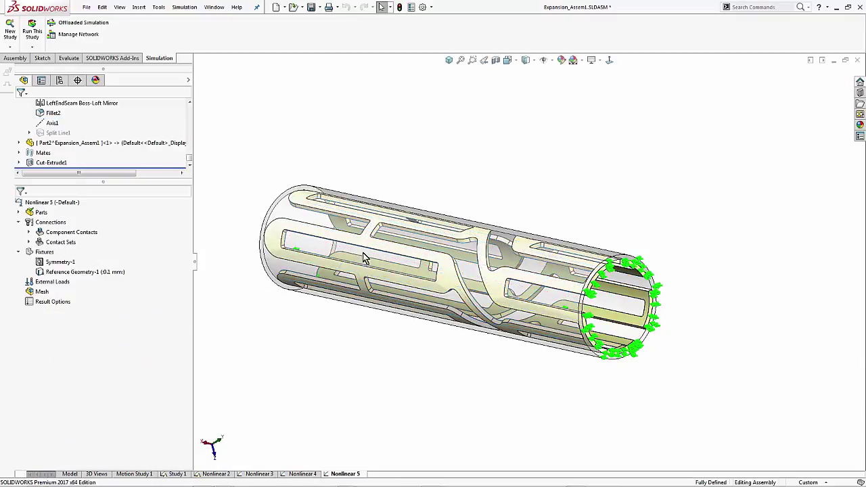
{"action": "mouse_move", "coordinate": [457, 344]}
{"action": "middle_mouse_down"}
{"action": "mouse_move", "coordinate": [464, 327]}
{"action": "mouse_move", "coordinate": [475, 344]}
{"action": "middle_mouse_up"}
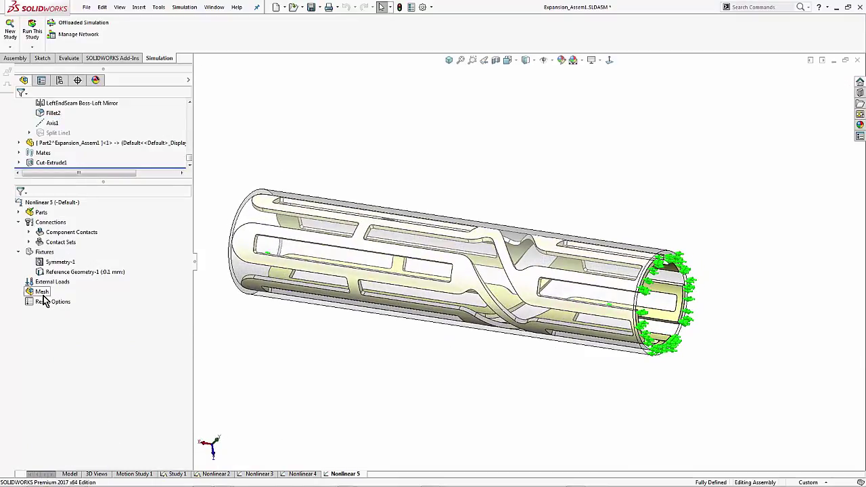
{"action": "left_click", "coordinate": [176, 474]}
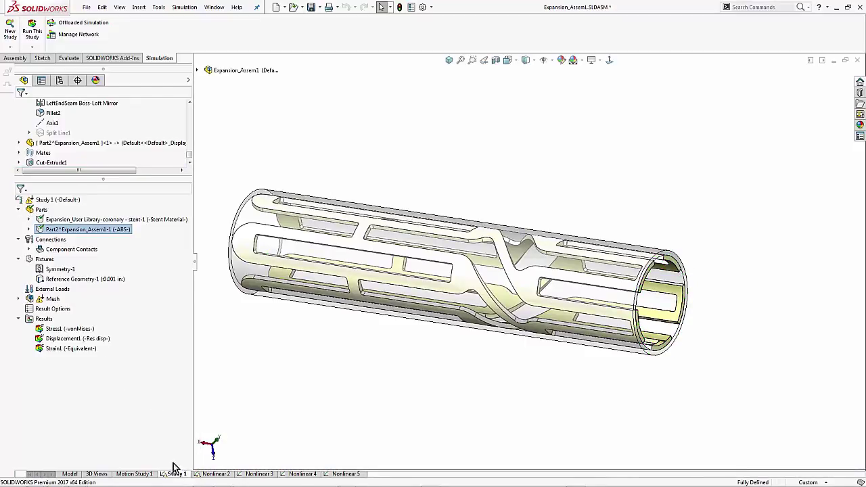
{"action": "right_click", "coordinate": [71, 329]}
{"action": "left_click", "coordinate": [84, 336]}
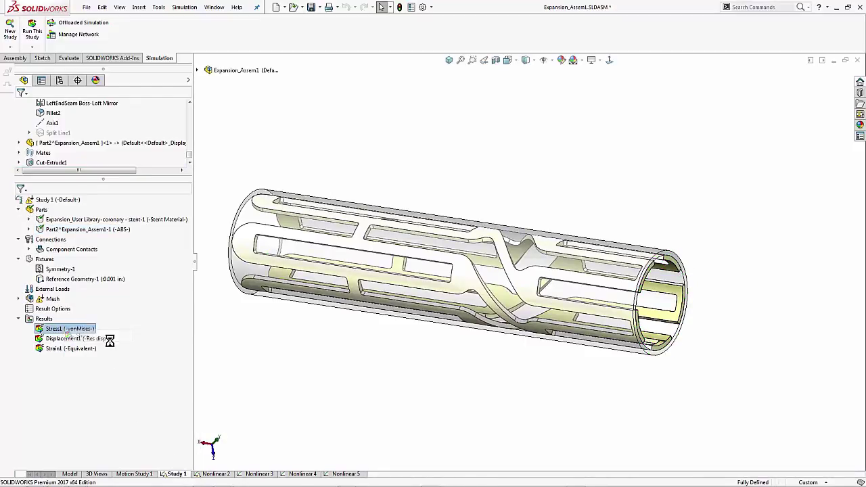
{"action": "right_click", "coordinate": [88, 330]}
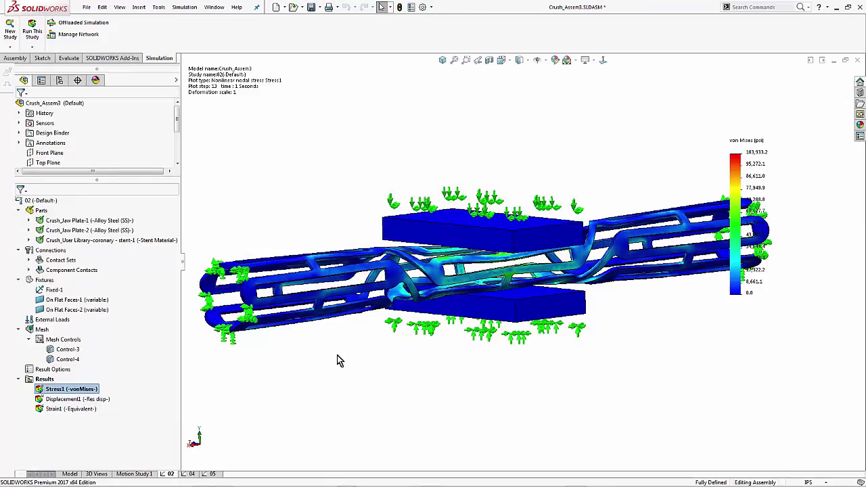
Step: Edit the Stress1 definition to plot maximum von Mises bounds across all steps
{"action": "right_click", "coordinate": [88, 391]}
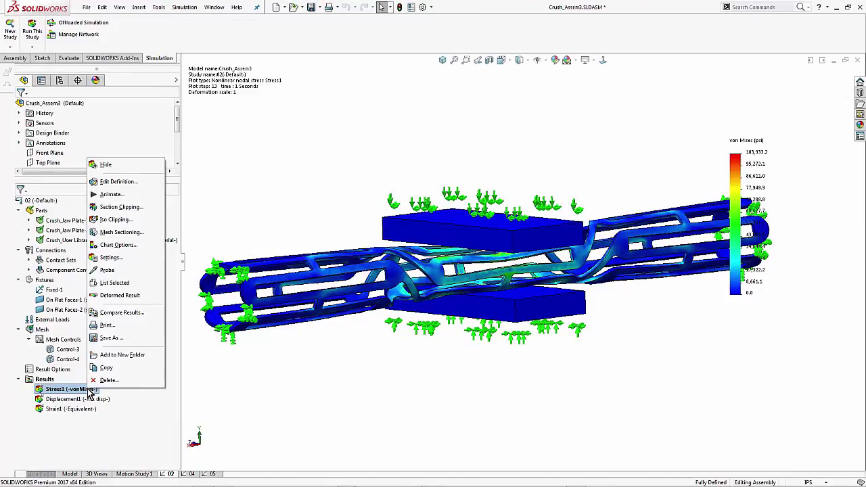
{"action": "left_click", "coordinate": [118, 182]}
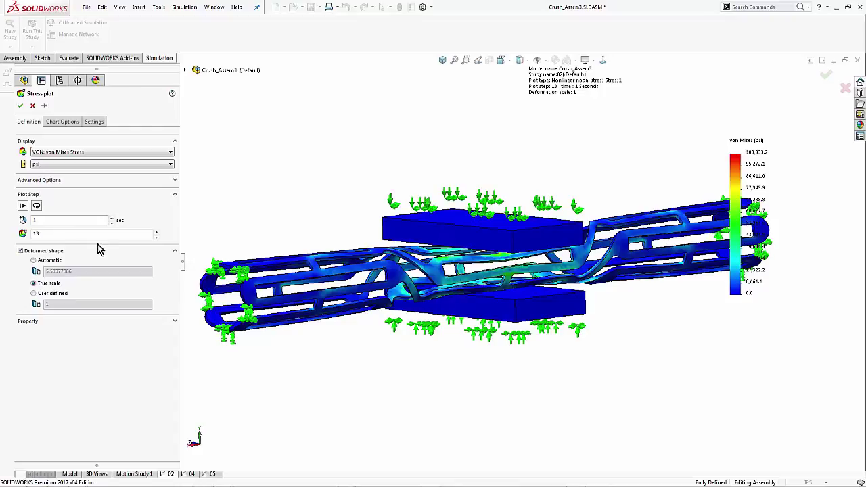
{"action": "left_click", "coordinate": [50, 219]}
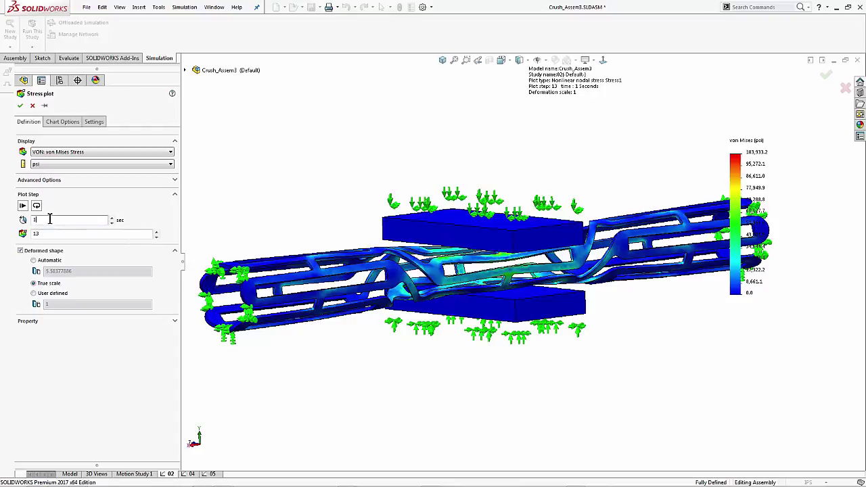
{"action": "left_click", "coordinate": [111, 225]}
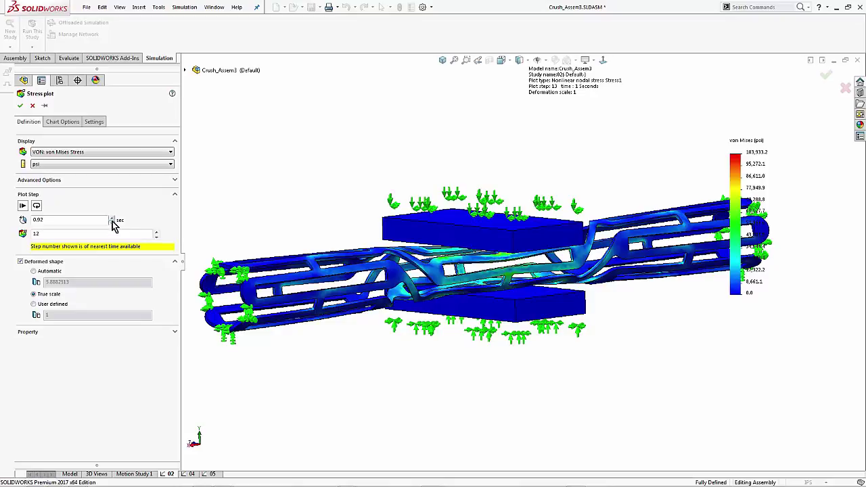
{"action": "left_click", "coordinate": [112, 218]}
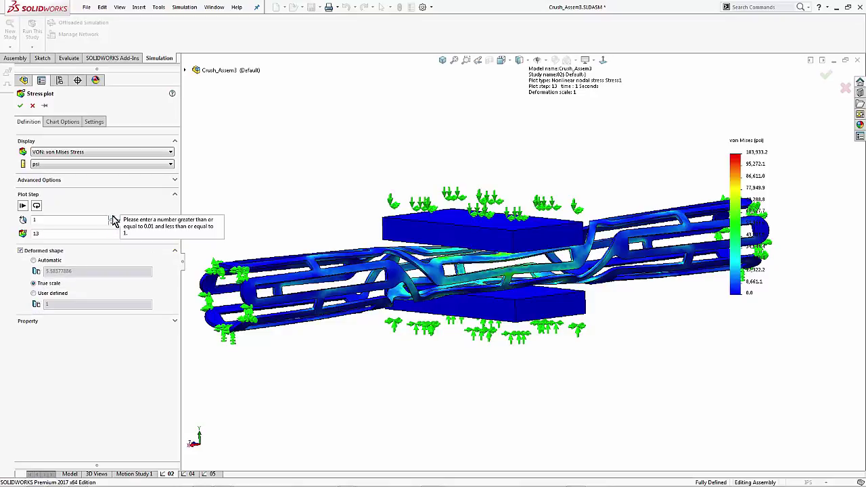
{"action": "left_click", "coordinate": [115, 233]}
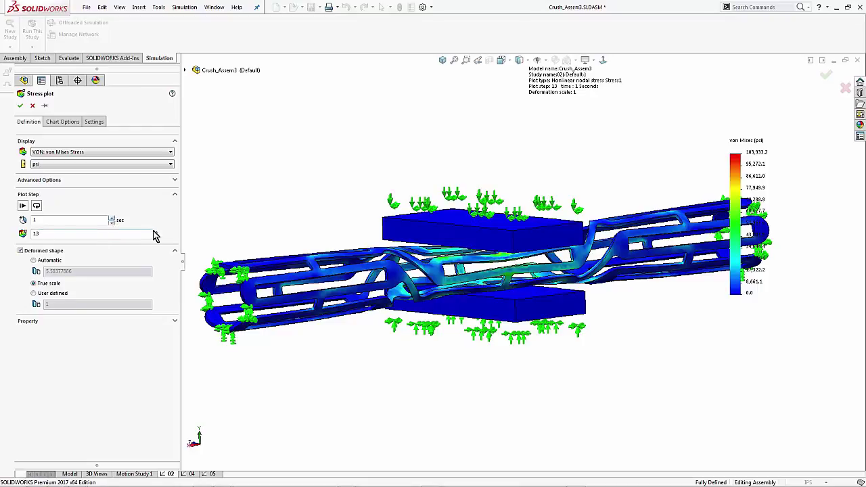
{"action": "left_click", "coordinate": [156, 237]}
{"action": "left_click", "coordinate": [156, 237]}
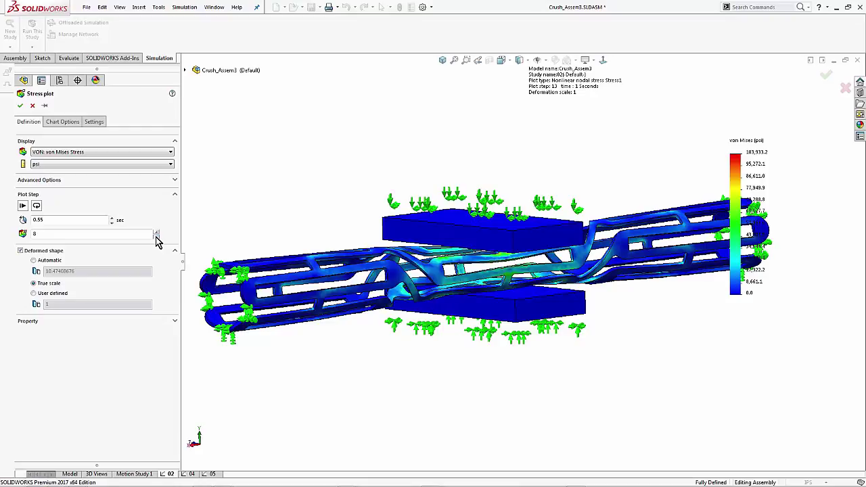
{"action": "left_click", "coordinate": [36, 206]}
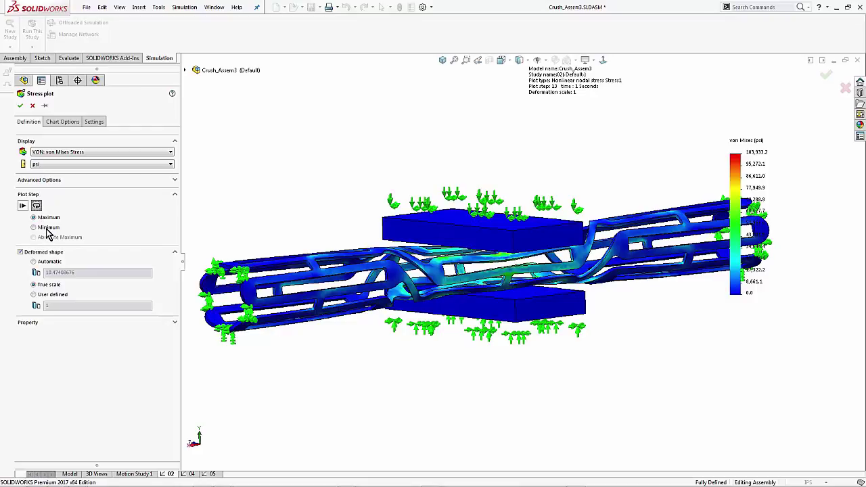
{"action": "left_click", "coordinate": [20, 105]}
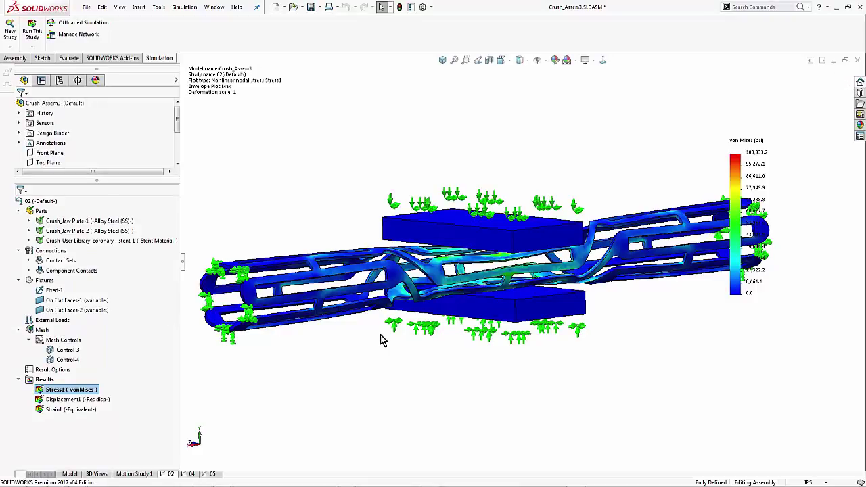
{"action": "right_click", "coordinate": [77, 390]}
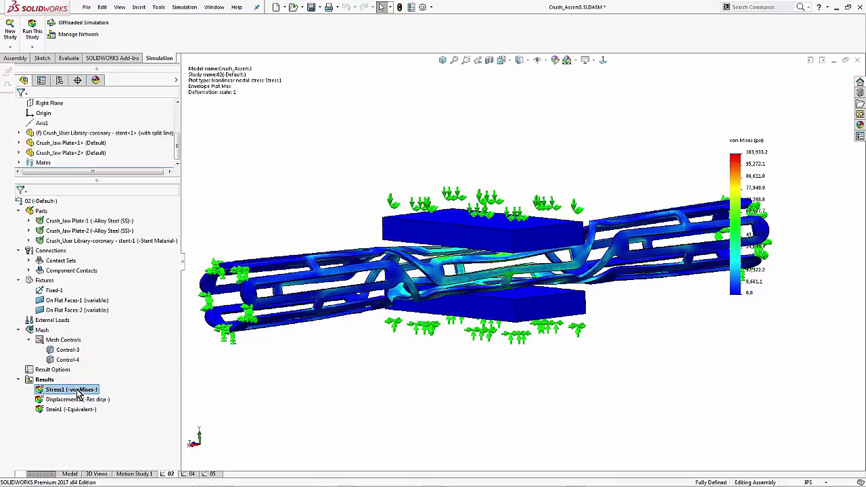
{"action": "left_click", "coordinate": [115, 194]}
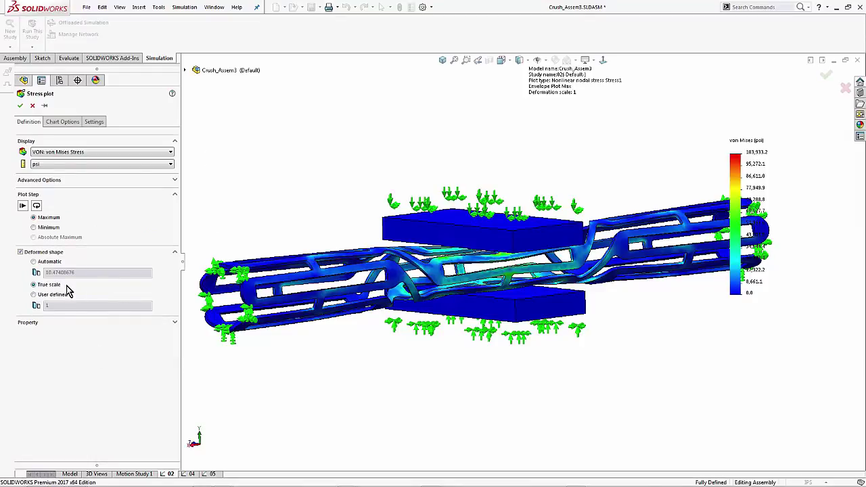
{"action": "scroll", "coordinate": [433, 266], "scroll_direction": "down", "scroll_amount": 3}
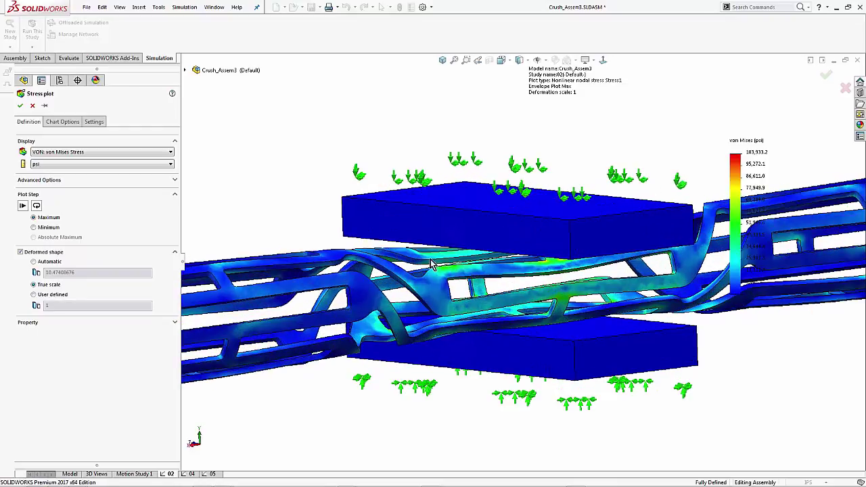
{"action": "mouse_move", "coordinate": [473, 258]}
{"action": "middle_mouse_down"}
{"action": "mouse_move", "coordinate": [480, 216]}
{"action": "mouse_move", "coordinate": [473, 258]}
{"action": "middle_mouse_up"}
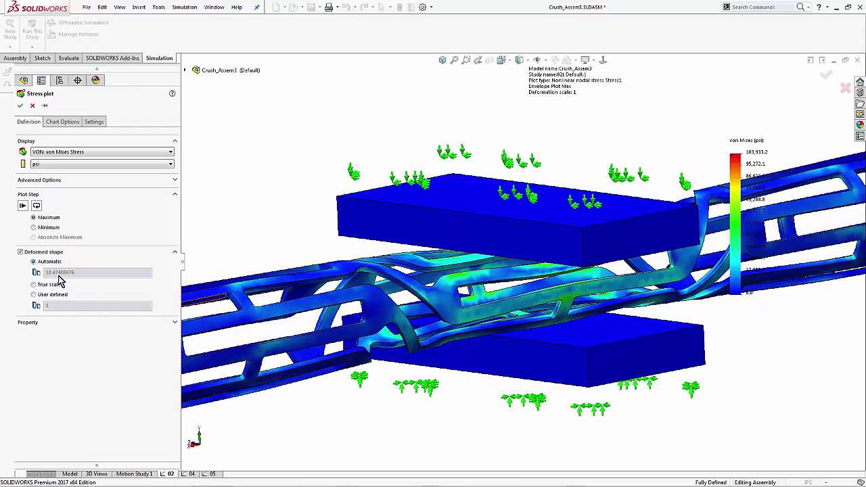
{"action": "left_click", "coordinate": [20, 105]}
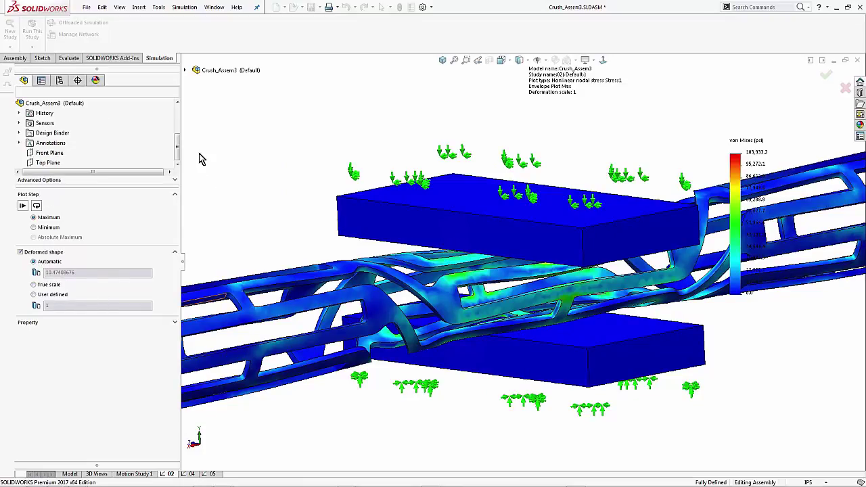
{"action": "scroll", "coordinate": [219, 173], "scroll_direction": "up", "scroll_amount": 3}
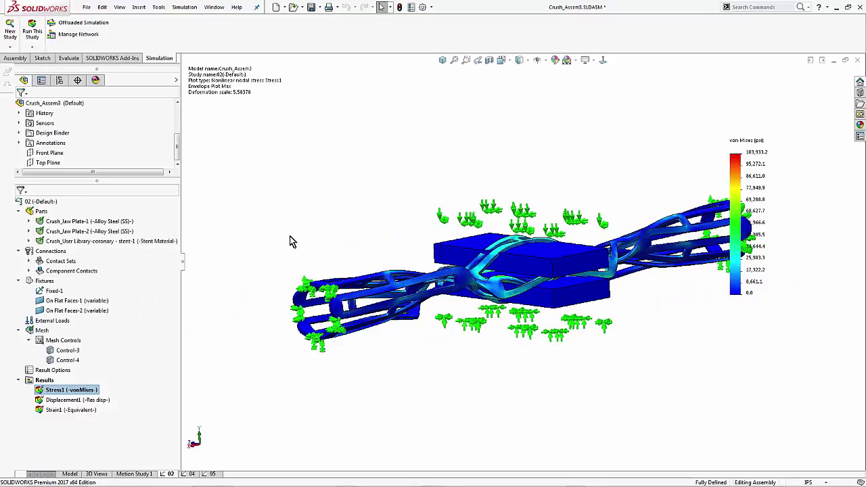
{"action": "mouse_move", "coordinate": [284, 247]}
{"action": "middle_mouse_down"}
{"action": "mouse_move", "coordinate": [284, 197]}
{"action": "mouse_move", "coordinate": [274, 247]}
{"action": "middle_mouse_up"}
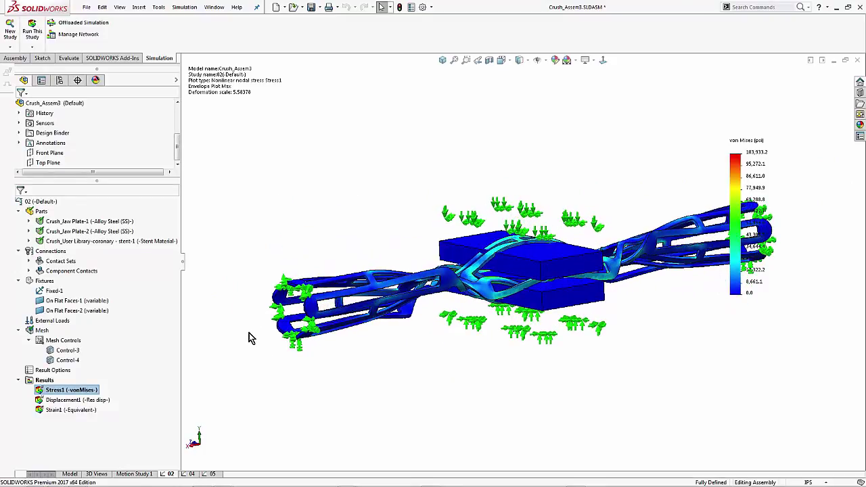
{"action": "left_click", "coordinate": [78, 392]}
{"action": "right_click", "coordinate": [75, 392]}
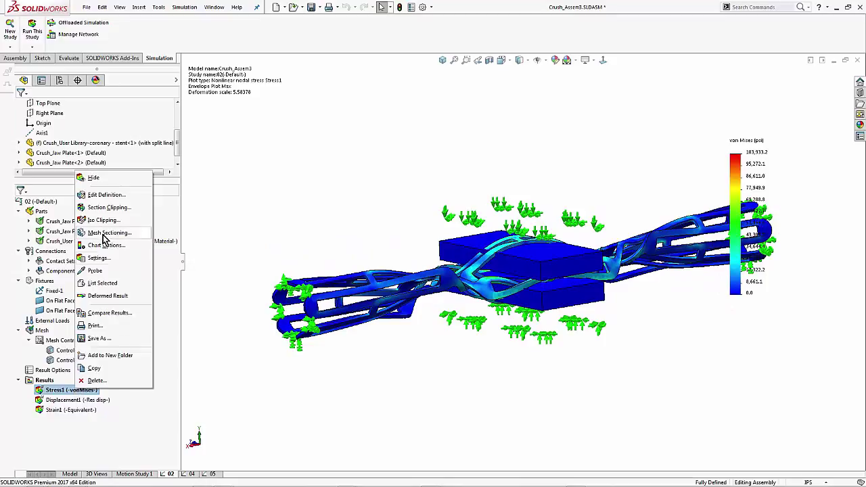
{"action": "left_click", "coordinate": [120, 195]}
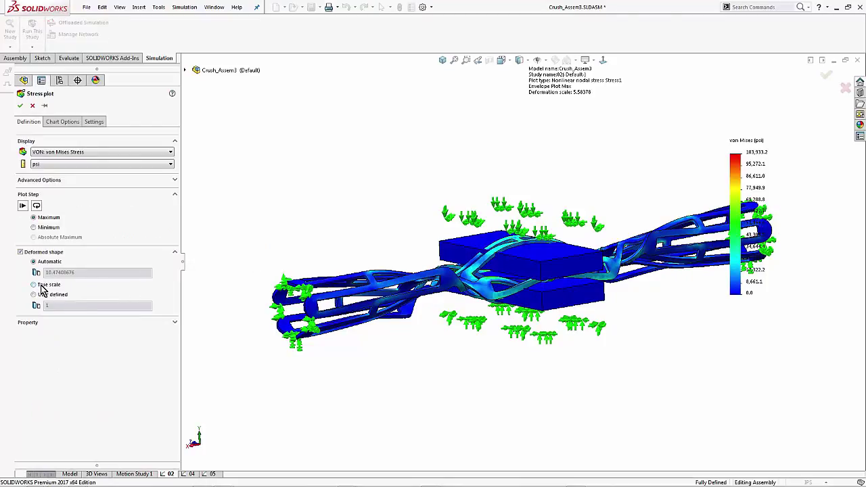
{"action": "left_click", "coordinate": [20, 107]}
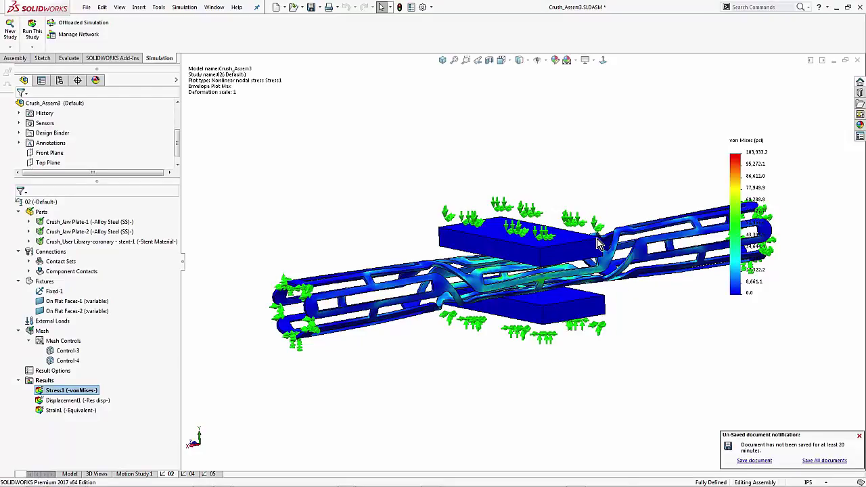
{"action": "scroll", "coordinate": [600, 244], "scroll_direction": "down", "scroll_amount": 5}
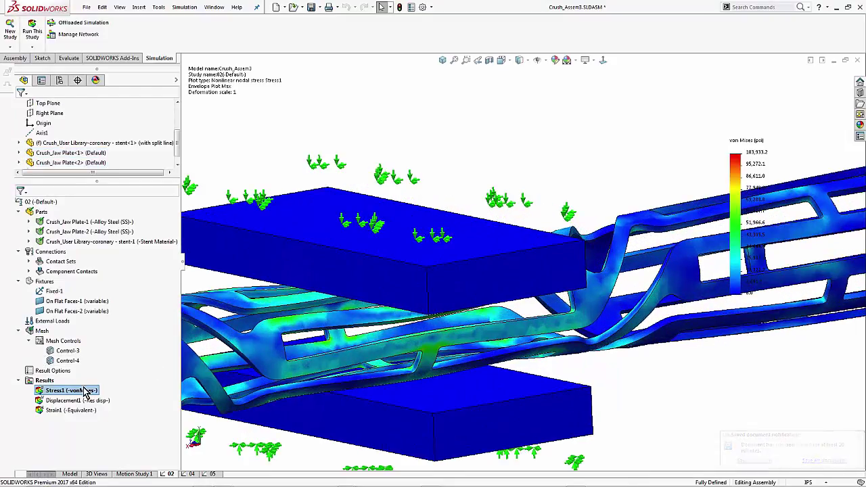
{"action": "right_click", "coordinate": [85, 391]}
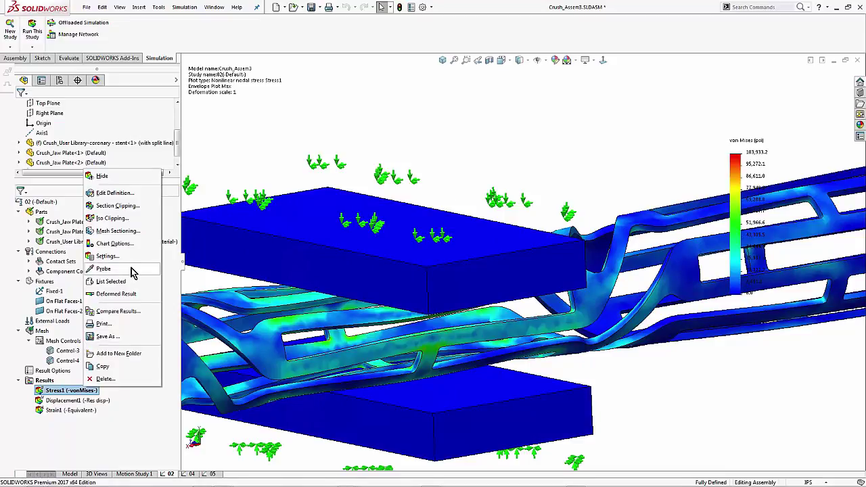
Step: Probe stress at four stent nodes, including the hot spot, then choose On selected entities
{"action": "left_click", "coordinate": [103, 268]}
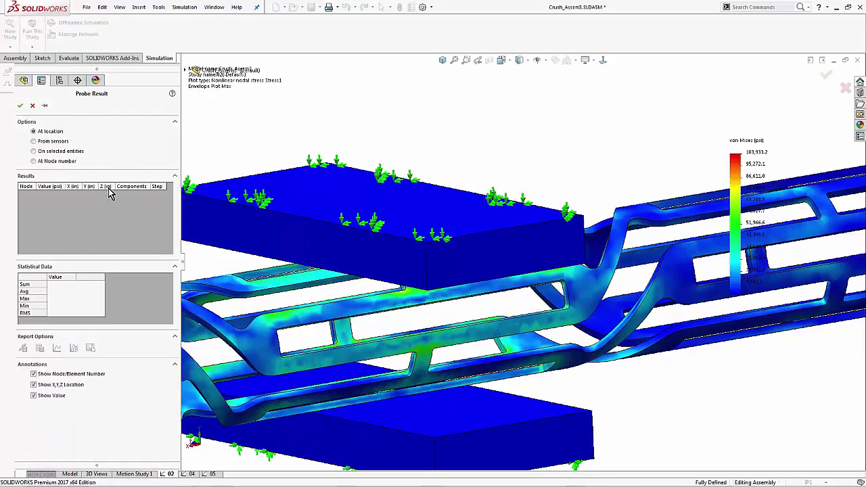
{"action": "left_click", "coordinate": [404, 290]}
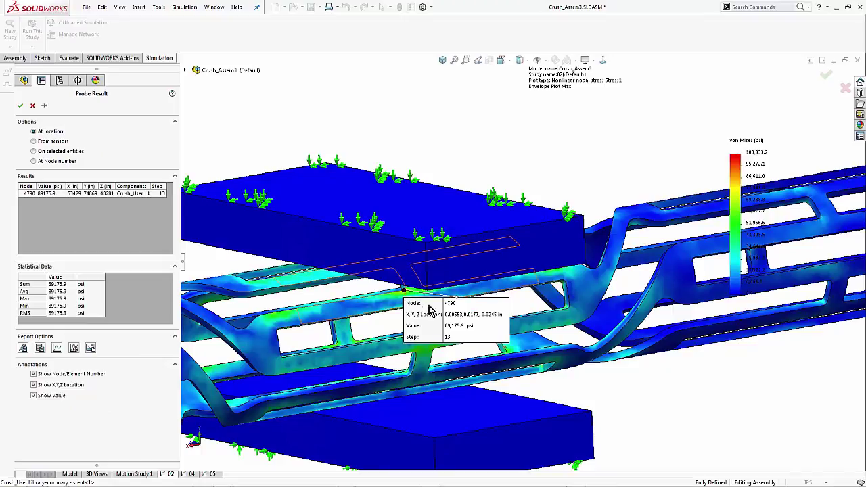
{"action": "left_click", "coordinate": [595, 274]}
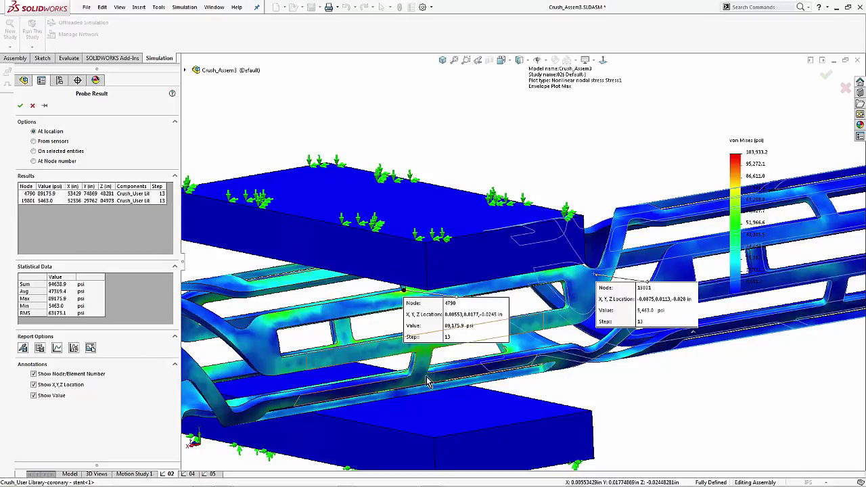
{"action": "left_click", "coordinate": [254, 337]}
{"action": "left_click_drag", "start_coordinate": [435, 324], "coordinate": [420, 399]}
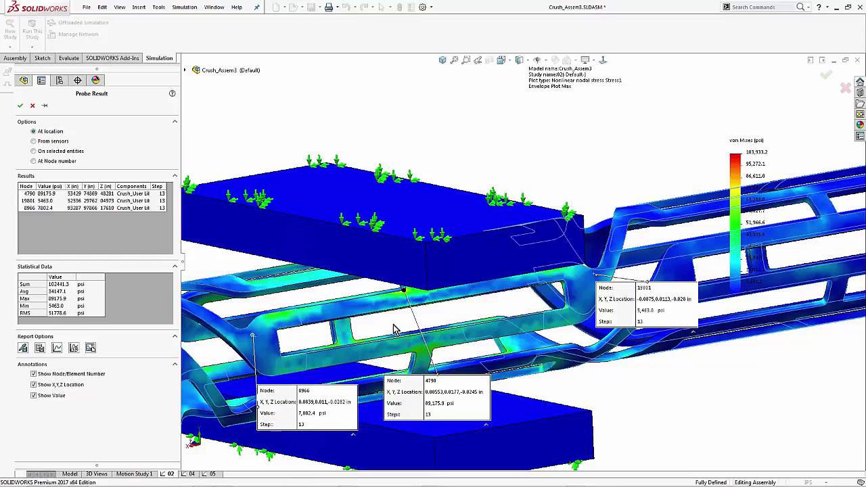
{"action": "scroll", "coordinate": [418, 299], "scroll_direction": "down", "scroll_amount": 5}
{"action": "scroll", "coordinate": [429, 263], "scroll_direction": "down", "scroll_amount": 3}
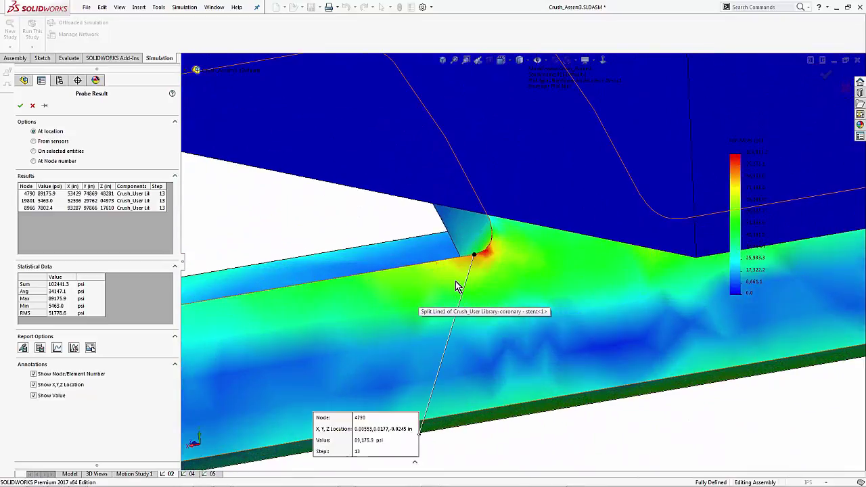
{"action": "left_click", "coordinate": [482, 257]}
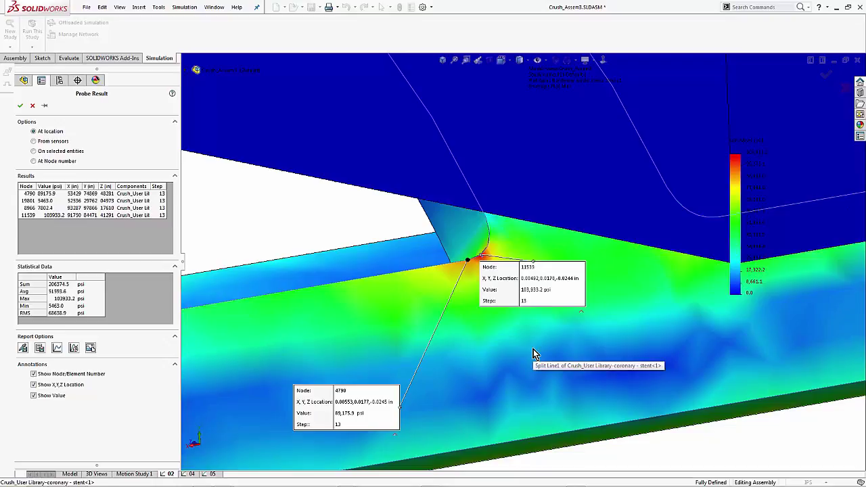
{"action": "scroll", "coordinate": [533, 349], "scroll_direction": "up", "scroll_amount": 8}
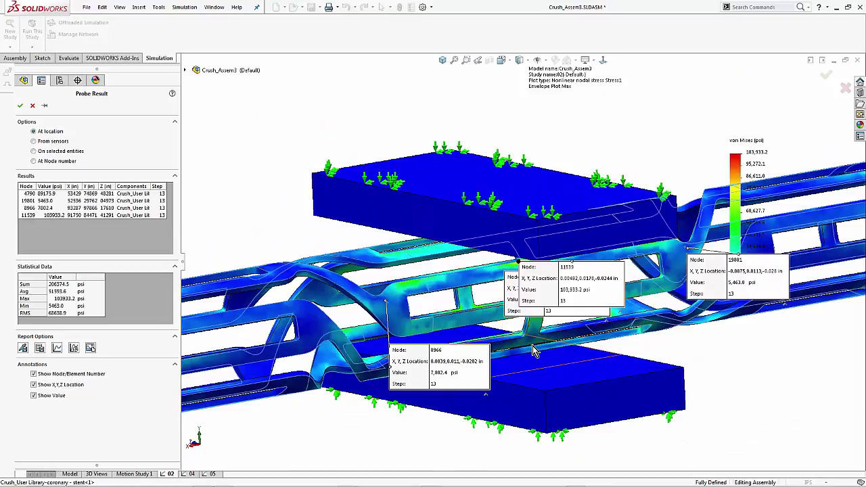
{"action": "left_click", "coordinate": [54, 153]}
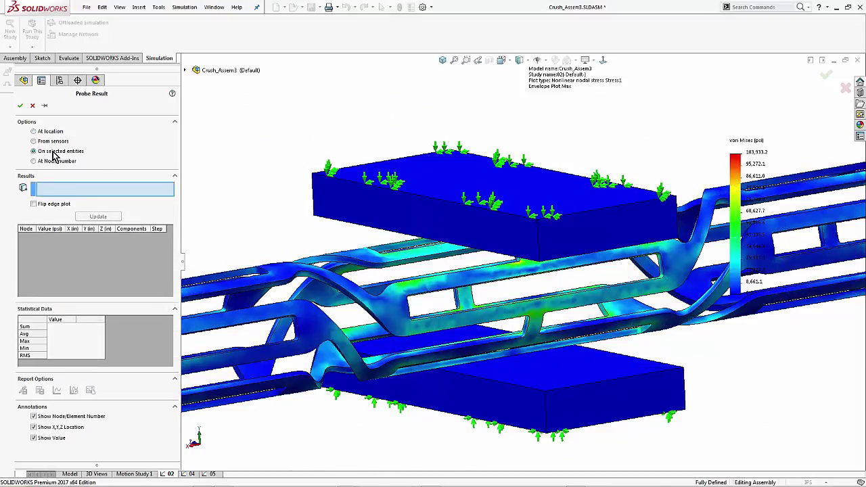
Step: Replace the picked face with the entire stent body as the probe selection
{"action": "left_click", "coordinate": [404, 301]}
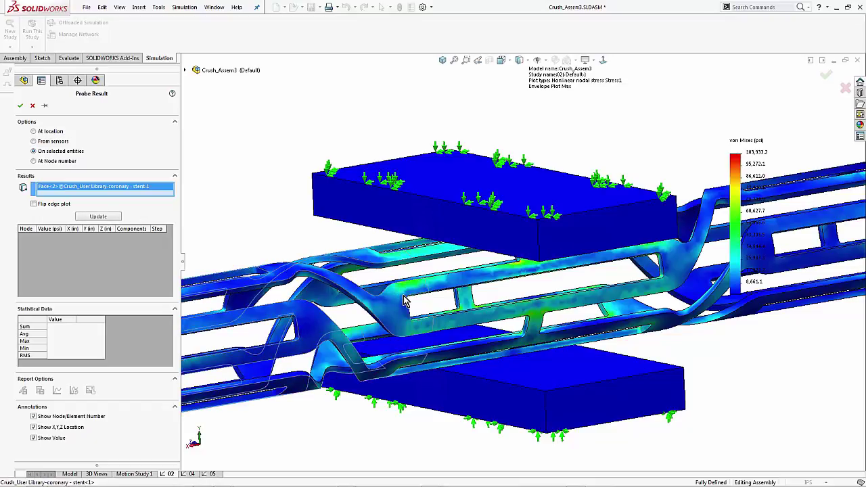
{"action": "right_click", "coordinate": [139, 187]}
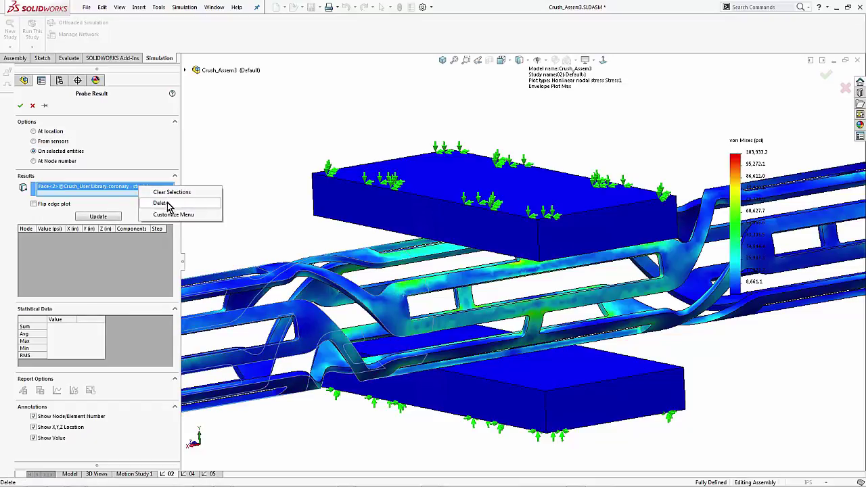
{"action": "left_click", "coordinate": [163, 204]}
{"action": "left_click", "coordinate": [188, 72]}
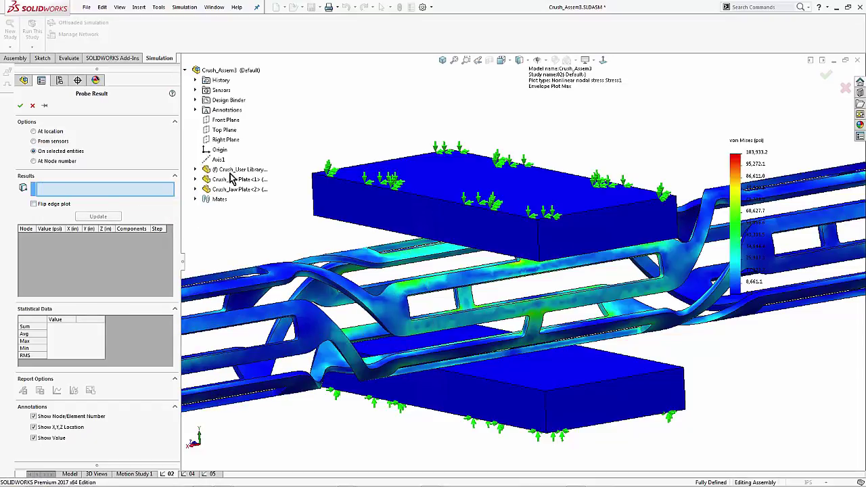
{"action": "left_click", "coordinate": [230, 170]}
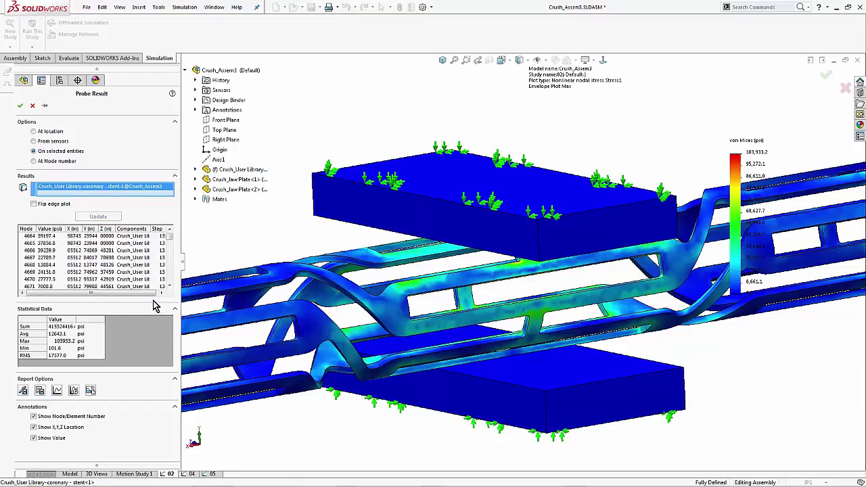
Step: Sort by Value descending and select top nodes 11539, 20857, 11741, 21195, 13402
{"action": "left_click", "coordinate": [51, 230]}
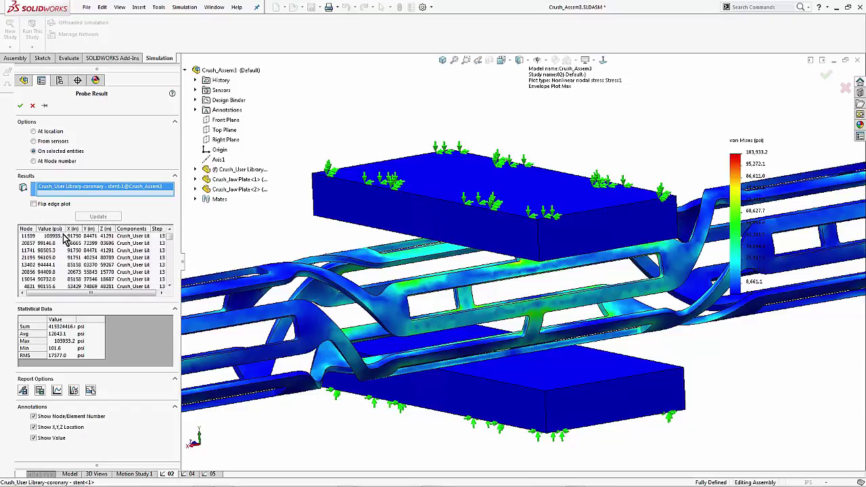
{"action": "left_click", "coordinate": [56, 231]}
{"action": "left_click", "coordinate": [51, 230]}
{"action": "left_click", "coordinate": [53, 237]}
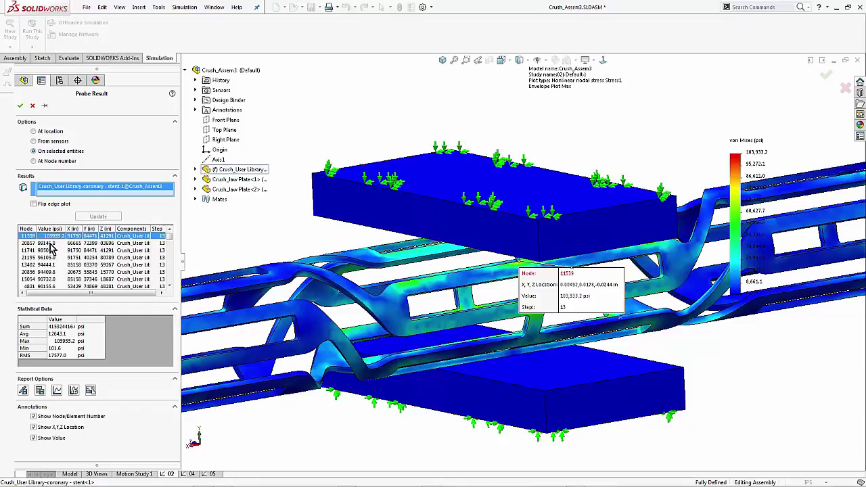
{"action": "left_click", "coordinate": [50, 242], "text": "ctrl"}
{"action": "left_click", "coordinate": [50, 251], "text": "ctrl"}
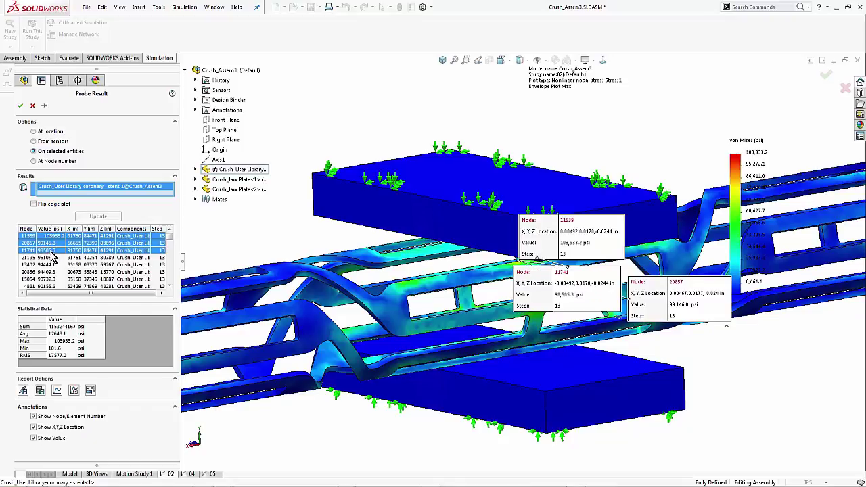
{"action": "left_click", "coordinate": [48, 257], "text": "ctrl"}
{"action": "left_click", "coordinate": [50, 265], "text": "ctrl"}
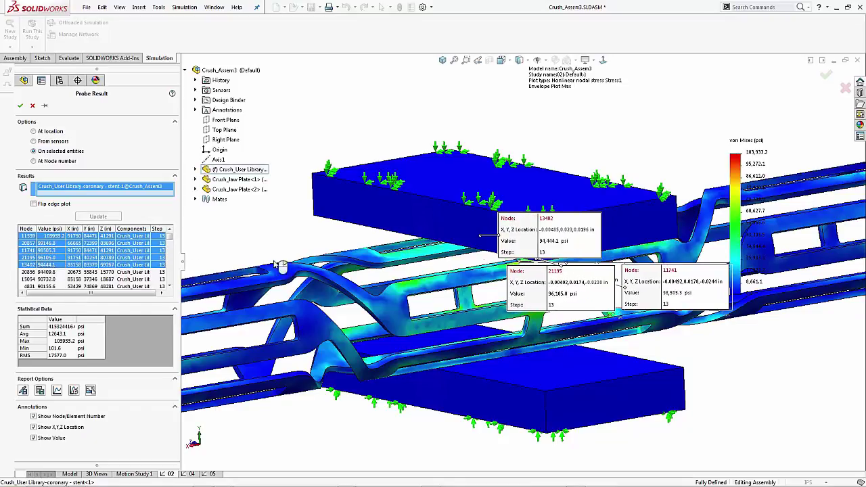
Step: Spread the five node callouts apart, save them as a sensor, and finish probing
{"action": "left_click_drag", "start_coordinate": [541, 251], "coordinate": [410, 306]}
{"action": "left_click_drag", "start_coordinate": [544, 292], "coordinate": [490, 406]}
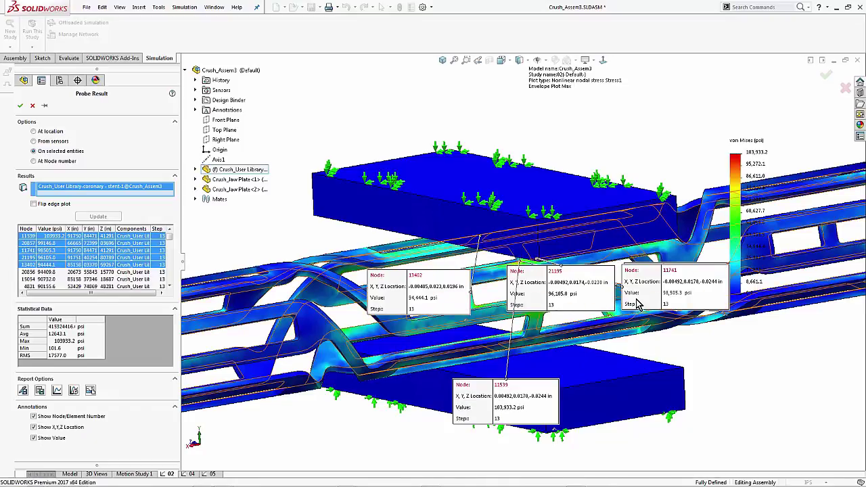
{"action": "left_click_drag", "start_coordinate": [643, 308], "coordinate": [672, 403]}
{"action": "left_click_drag", "start_coordinate": [519, 283], "coordinate": [547, 179]}
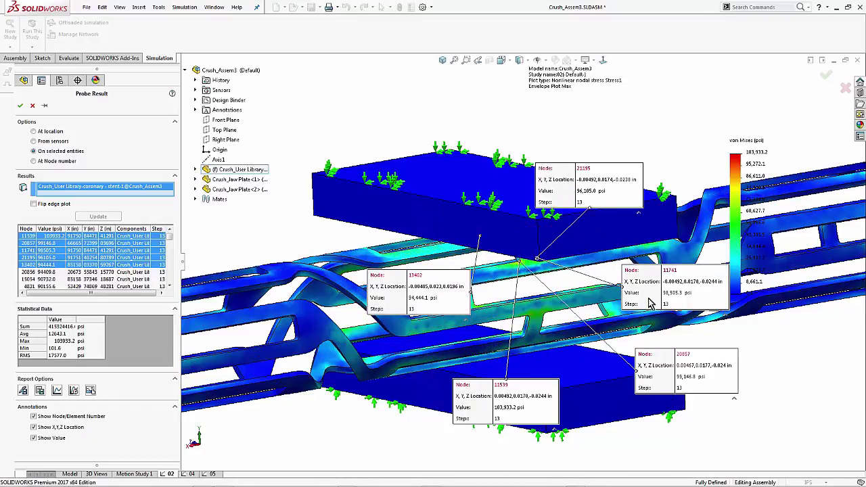
{"action": "left_click_drag", "start_coordinate": [663, 291], "coordinate": [728, 287]}
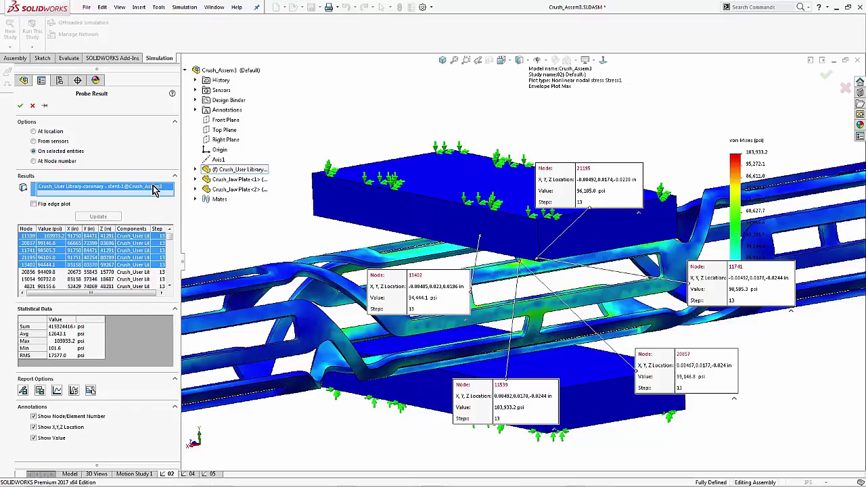
{"action": "left_click", "coordinate": [22, 392]}
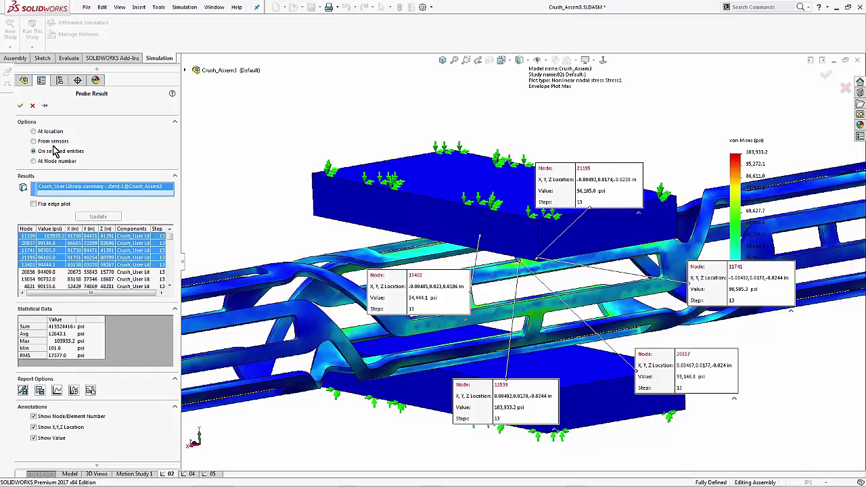
{"action": "left_click", "coordinate": [21, 105]}
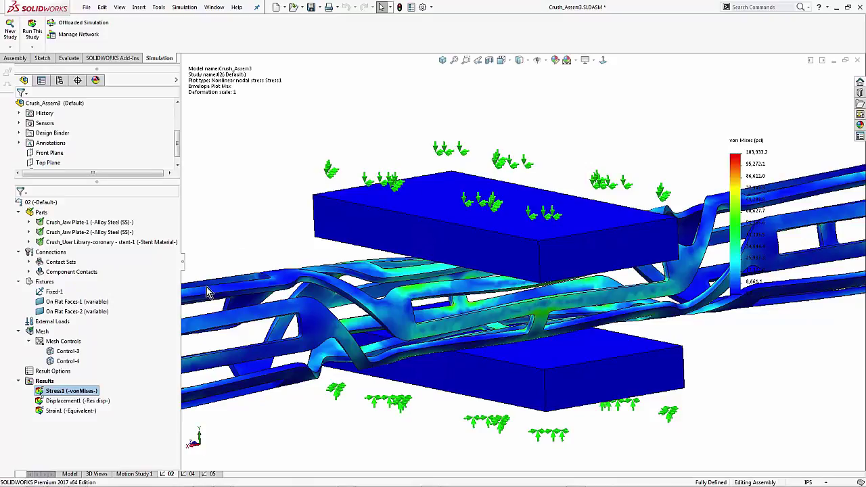
Step: Display the Displacement1 plot and probe it using the saved sensor nodes
{"action": "double_click", "coordinate": [67, 401]}
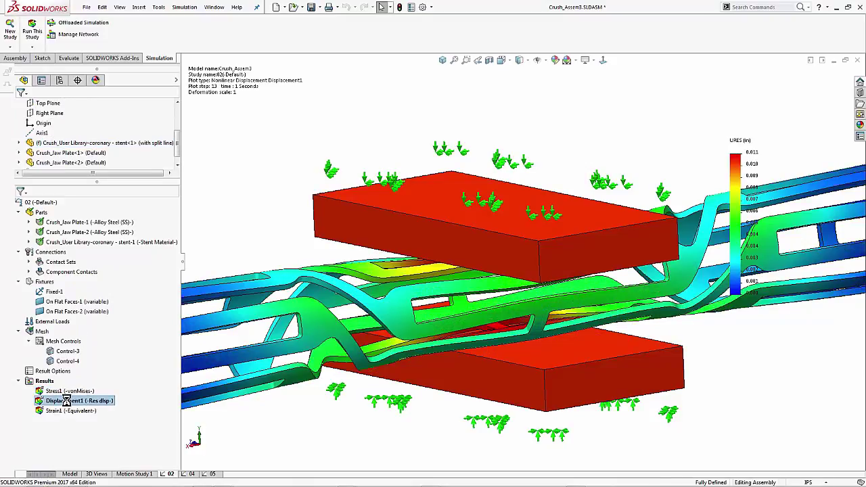
{"action": "right_click", "coordinate": [67, 400]}
{"action": "left_click", "coordinate": [99, 284]}
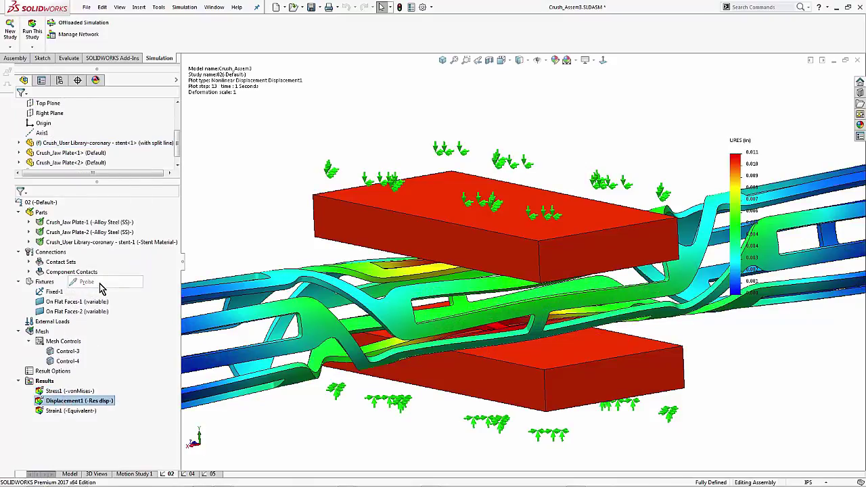
{"action": "left_click", "coordinate": [57, 141]}
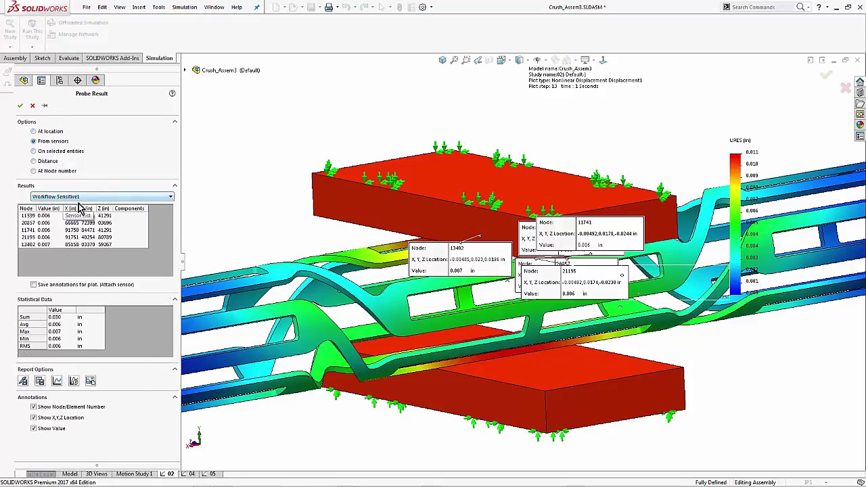
Step: Show displacements for nodes 20857, 11741, 21195, 13402 and briefly view their graph
{"action": "left_click", "coordinate": [27, 223]}
{"action": "left_click", "coordinate": [27, 230]}
{"action": "left_click", "coordinate": [27, 237]}
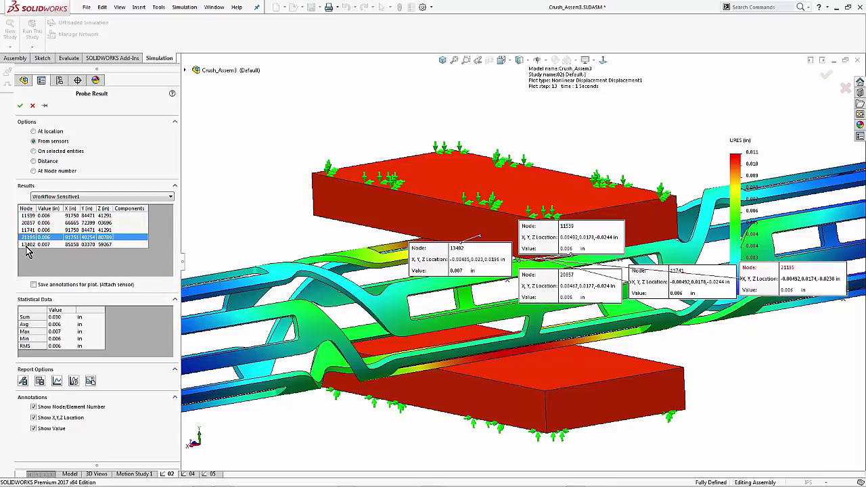
{"action": "left_click", "coordinate": [26, 244]}
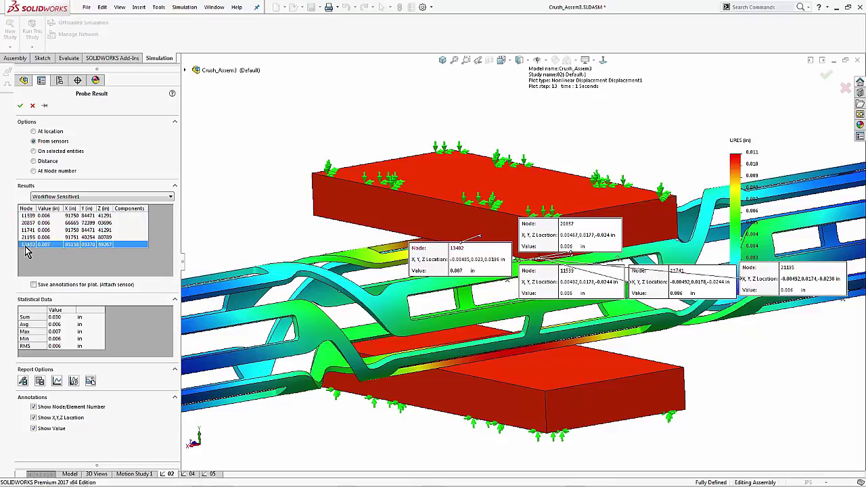
{"action": "left_click", "coordinate": [57, 382]}
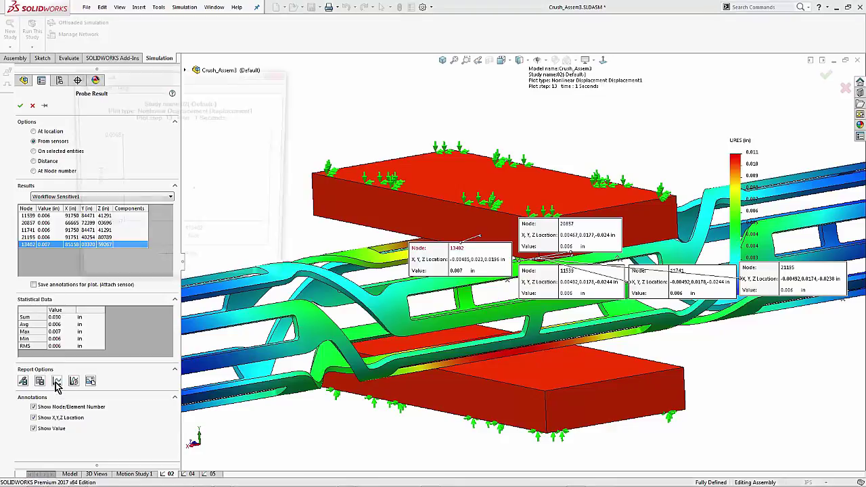
{"action": "left_click", "coordinate": [283, 74]}
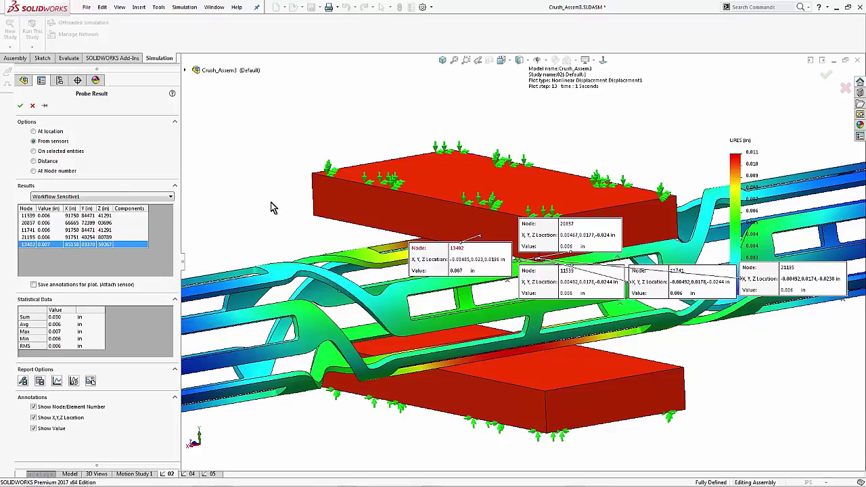
Step: Measure the 0.043 in distance from stent node 15875 to a jaw plate node
{"action": "left_click", "coordinate": [35, 162]}
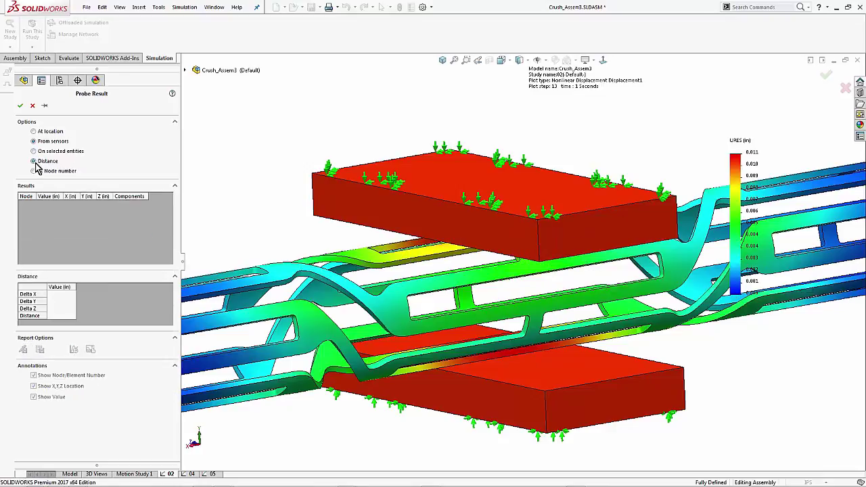
{"action": "left_click", "coordinate": [374, 261]}
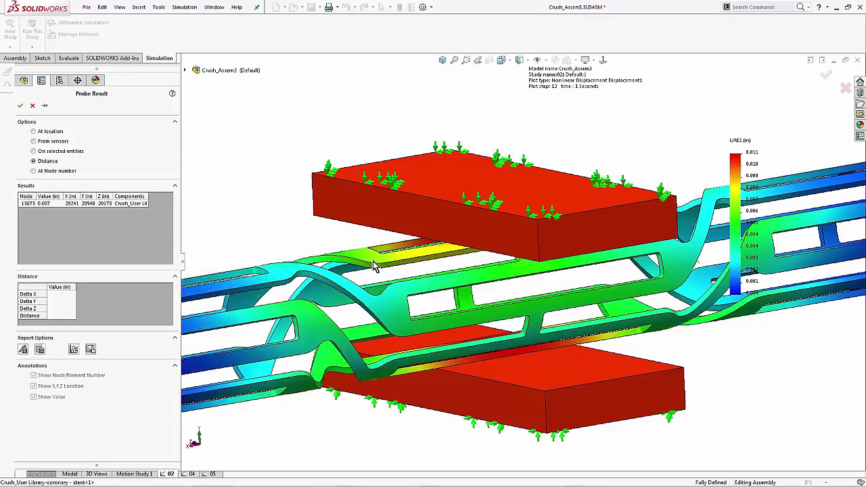
{"action": "left_click", "coordinate": [441, 202]}
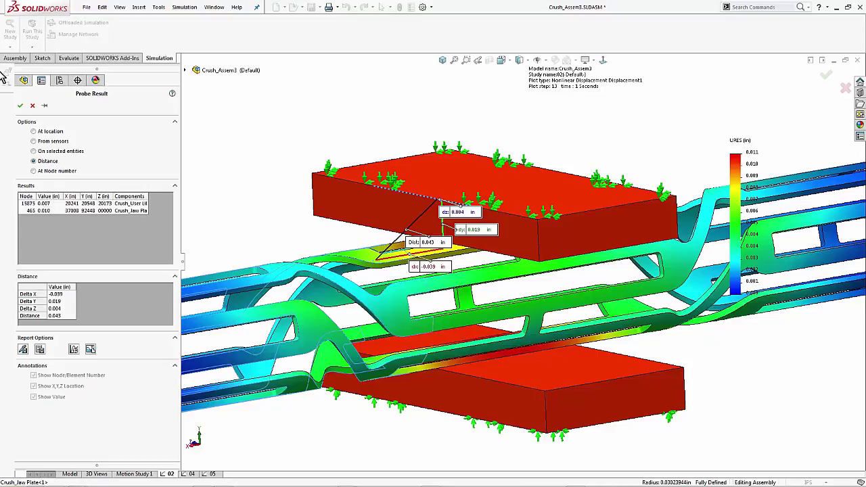
{"action": "left_click", "coordinate": [32, 106]}
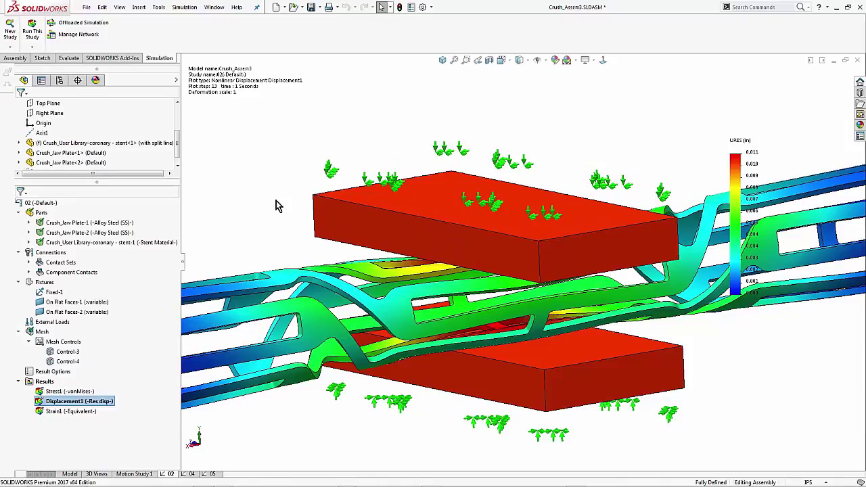
Step: Set up Create Body from Deformed Shape for step 13 as new part 02_deformed_body
{"action": "right_click", "coordinate": [42, 383]}
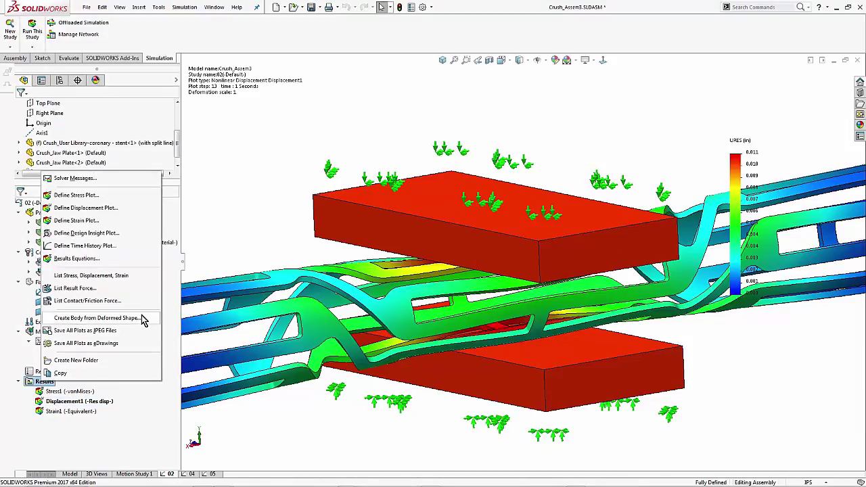
{"action": "left_click", "coordinate": [146, 318]}
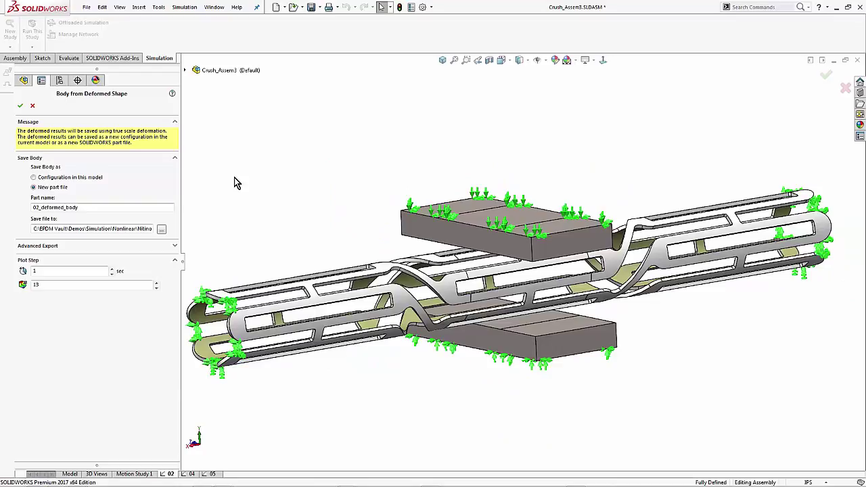
{"action": "left_click", "coordinate": [69, 58]}
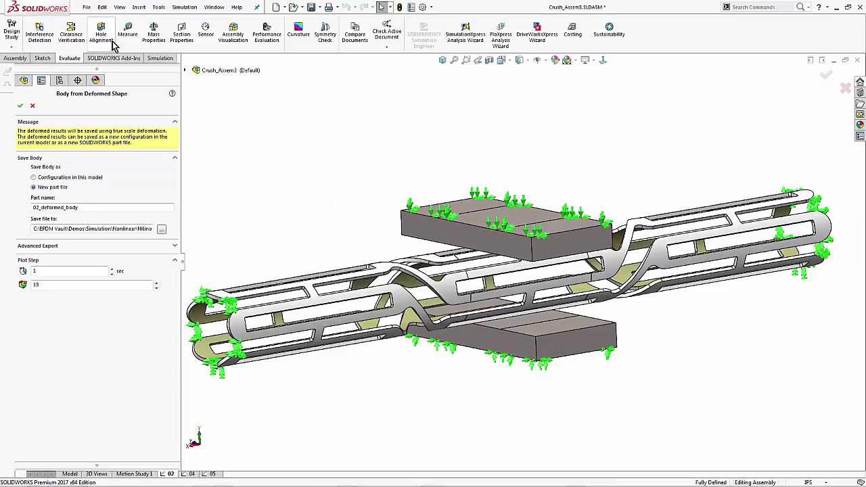